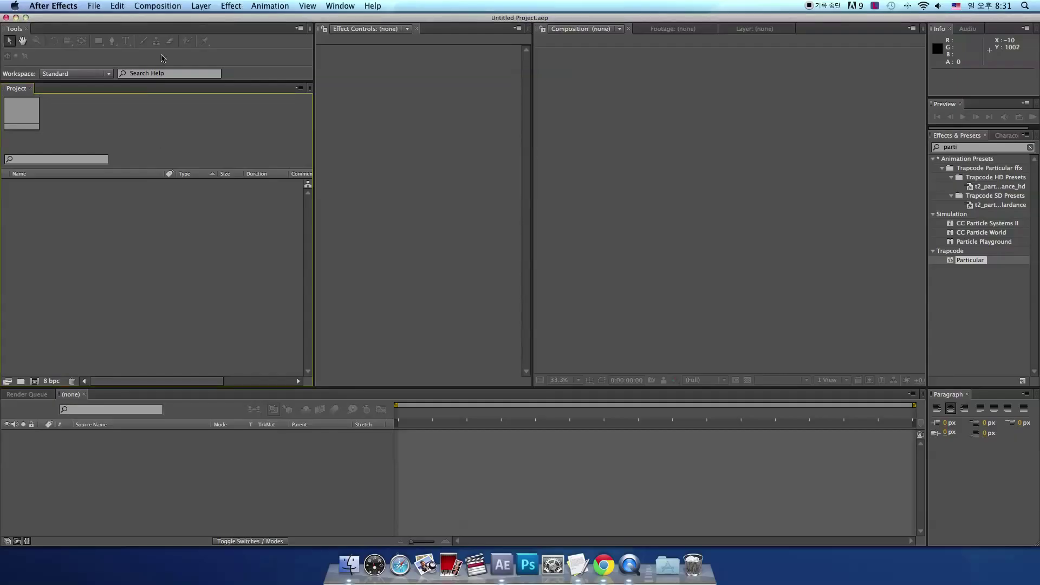
Create a new composition named SMOKE TEXT at HDTV 1080 29.97
left_click(155, 6)
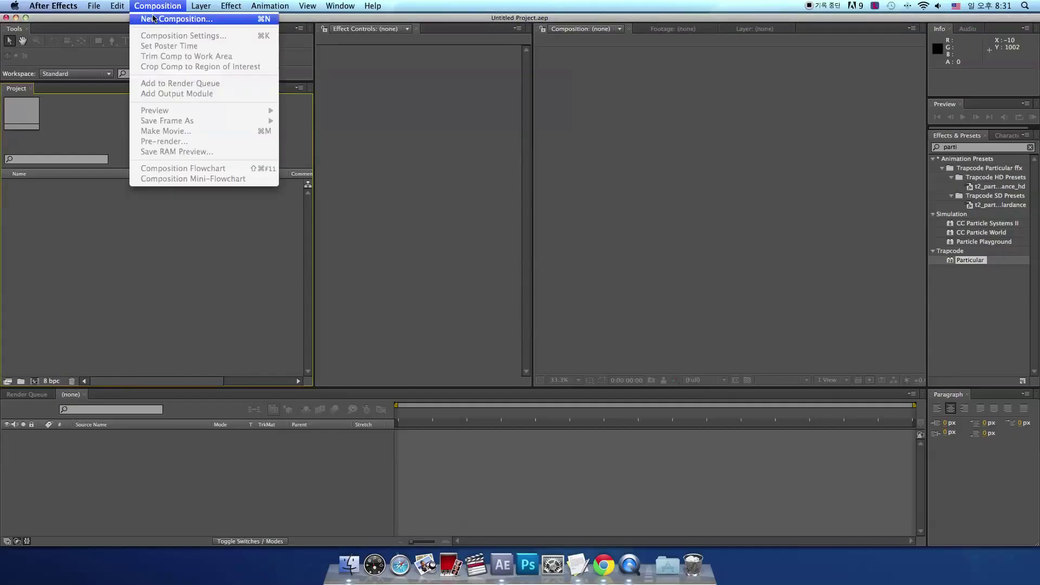
left_click(231, 21)
type("SMOKE TEXT")
key("super+a")
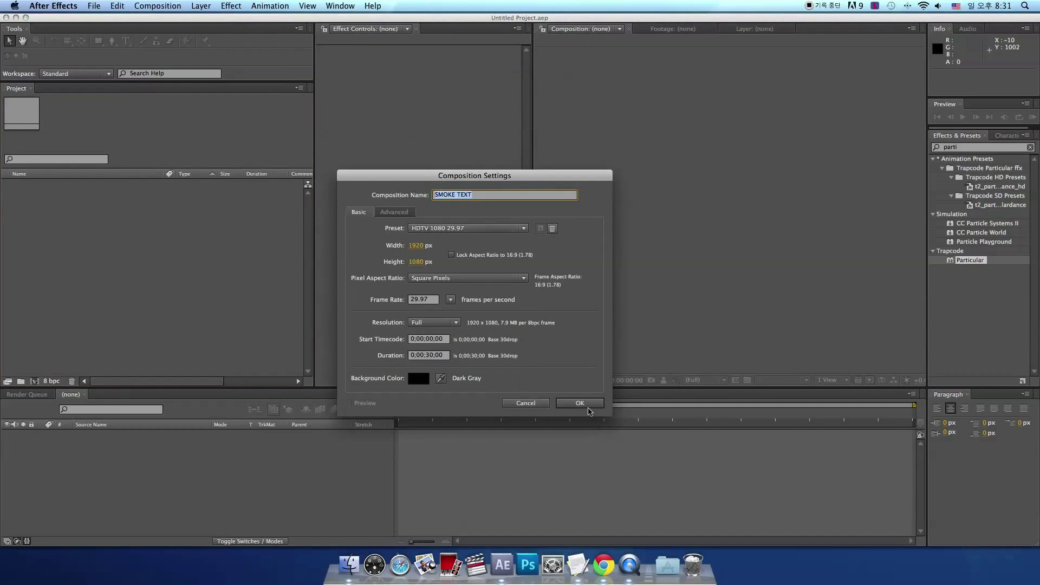
left_click(587, 410)
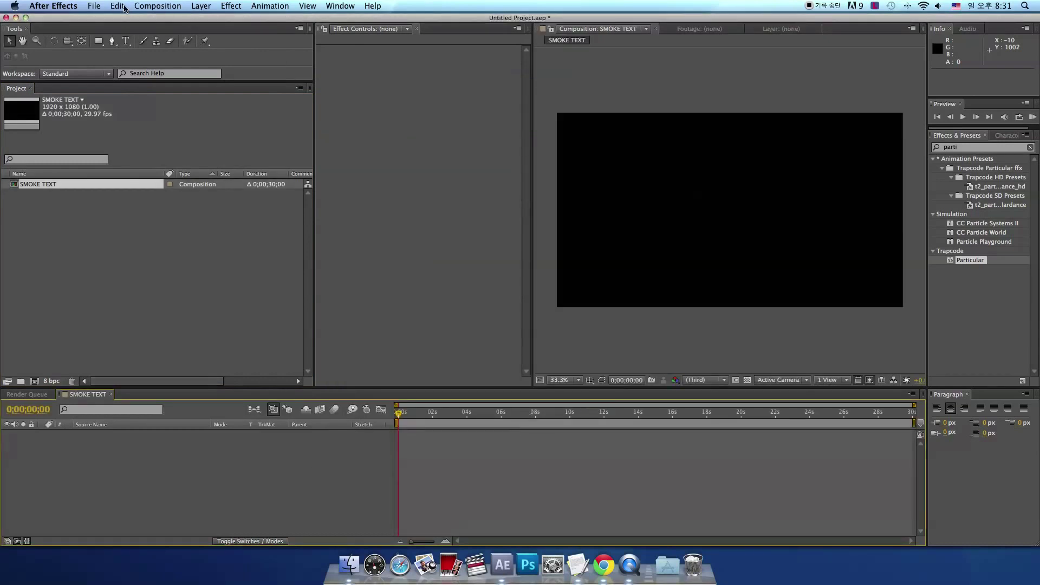
Add a black solid layer to the composition
left_click(201, 6)
mouse_move(209, 20)
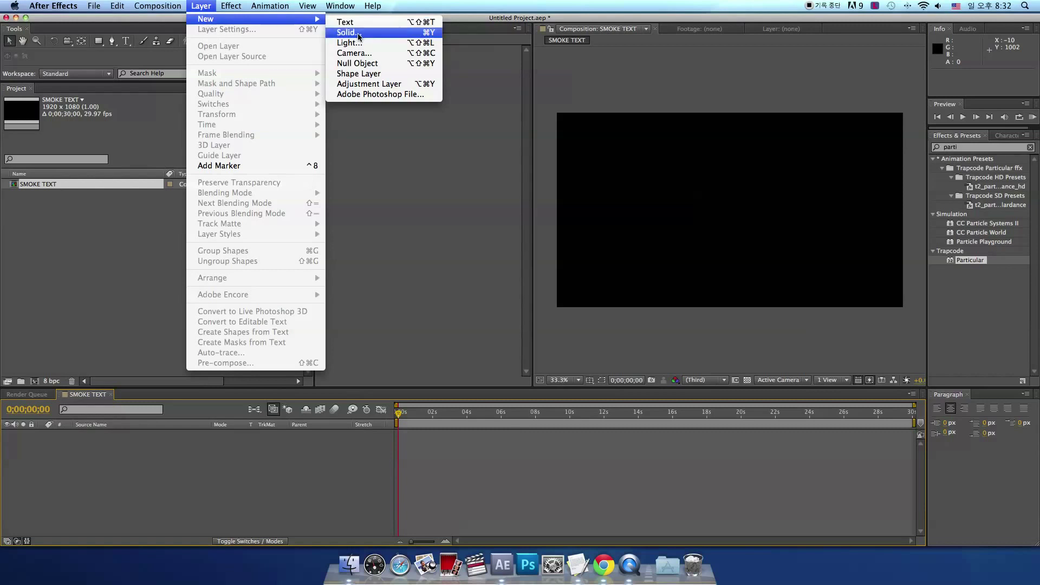
left_click(358, 34)
left_click(533, 330)
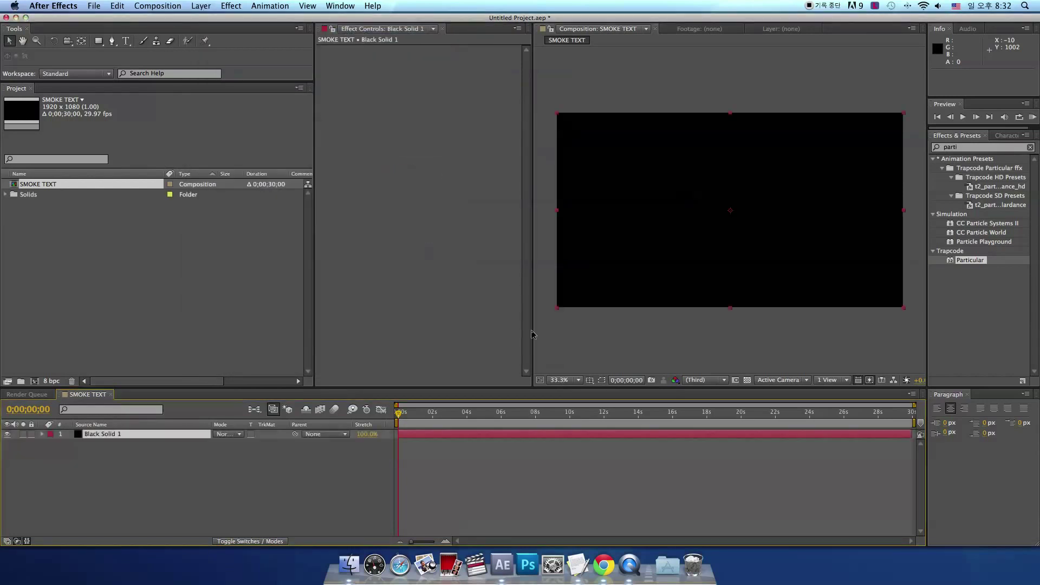
Find 'particular' in Effects & Presets and apply Trapcode Particular to the black solid
key("BackSpace")
type("part")
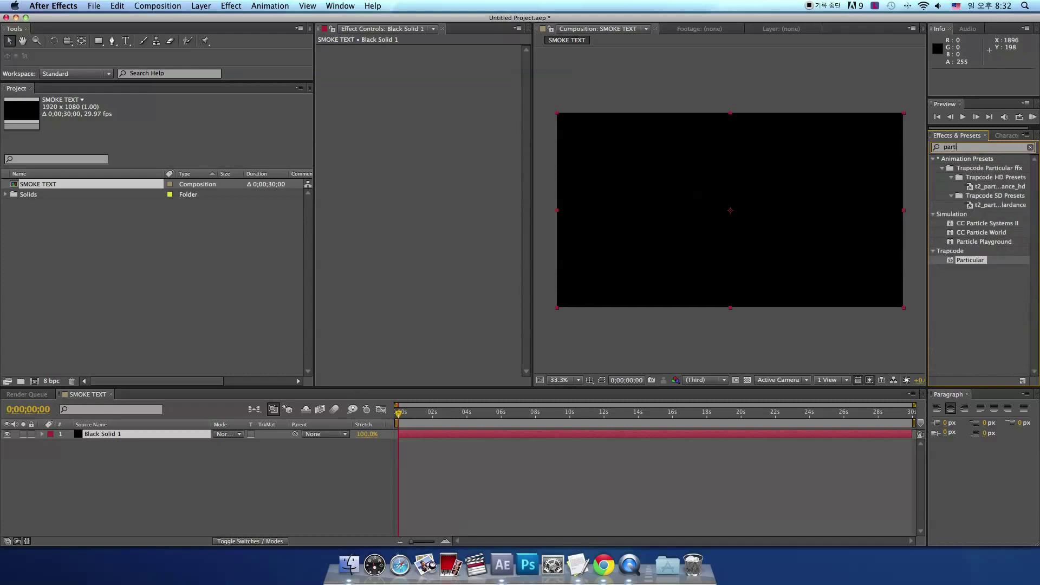
type("icular")
left_click(959, 279)
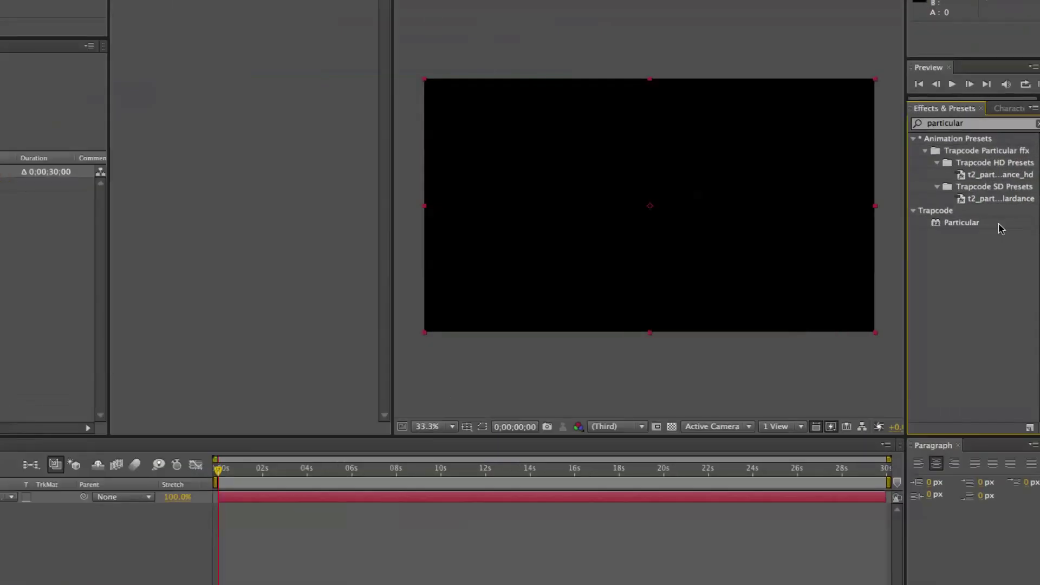
left_click_drag(961, 223, 750, 226)
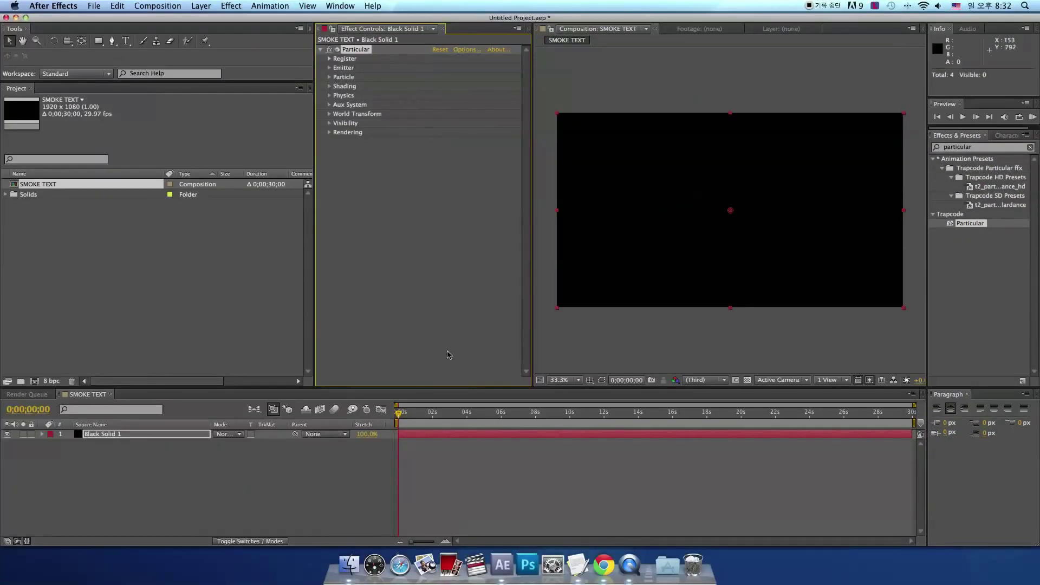
Preview the particle burst and park the current time around 2 seconds
left_click(432, 476)
key("space")
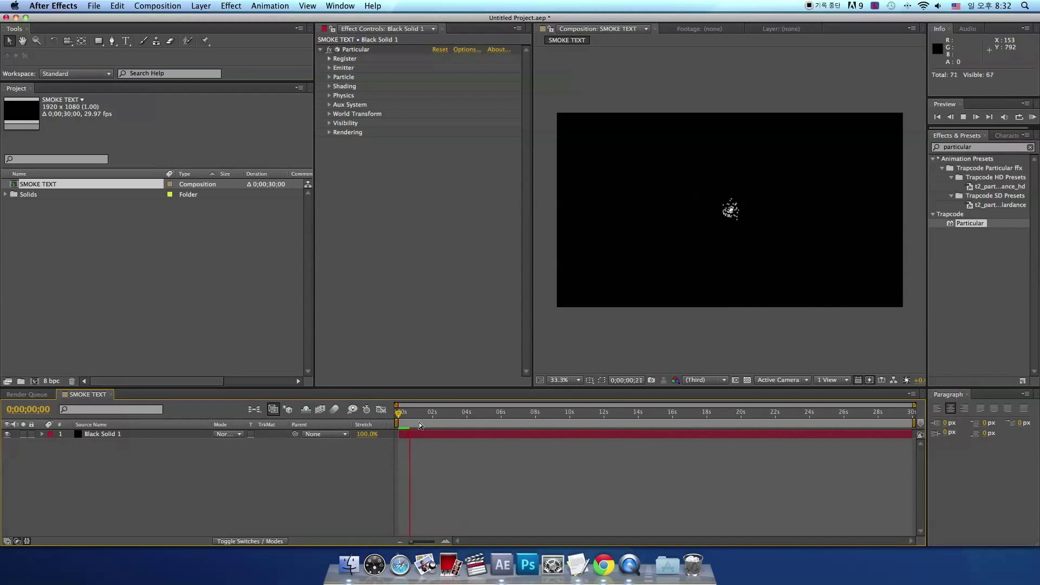
key("equal")
left_click(469, 415)
Set Particular's Particle Type to Cloudlet
left_click_drag(464, 417, 499, 414)
left_click(431, 238)
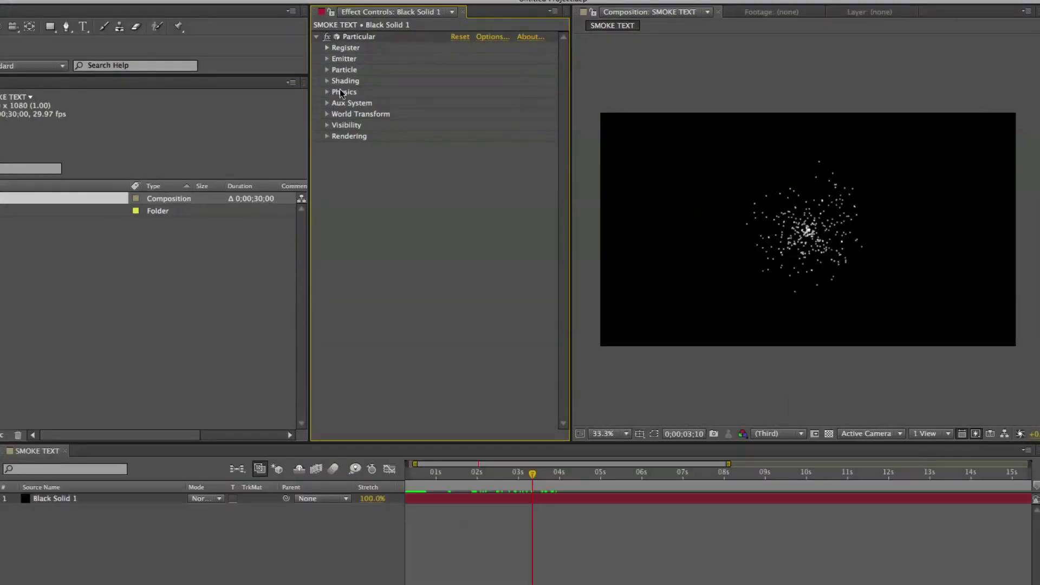
left_click(327, 69)
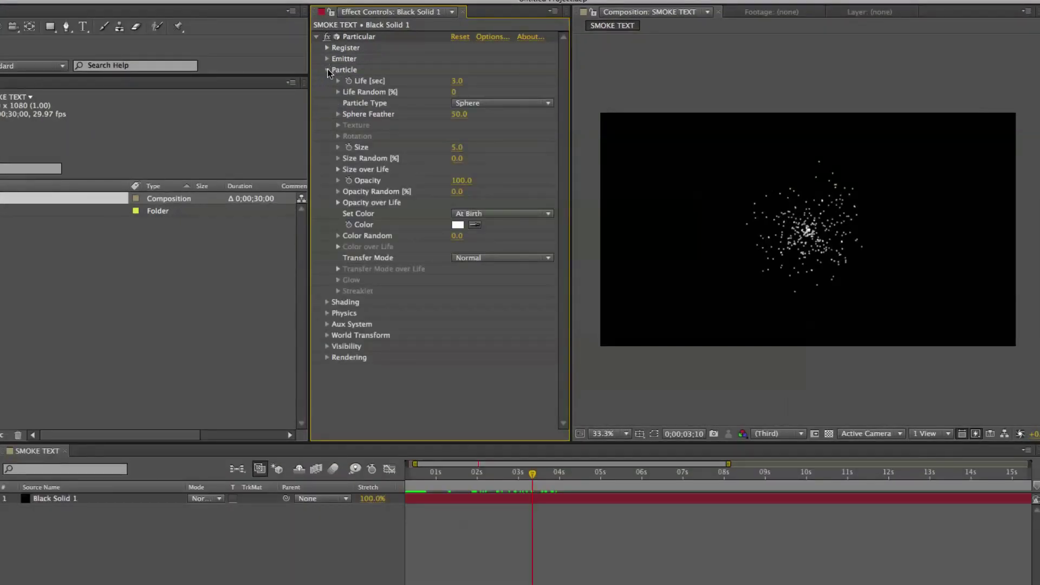
left_click(486, 104)
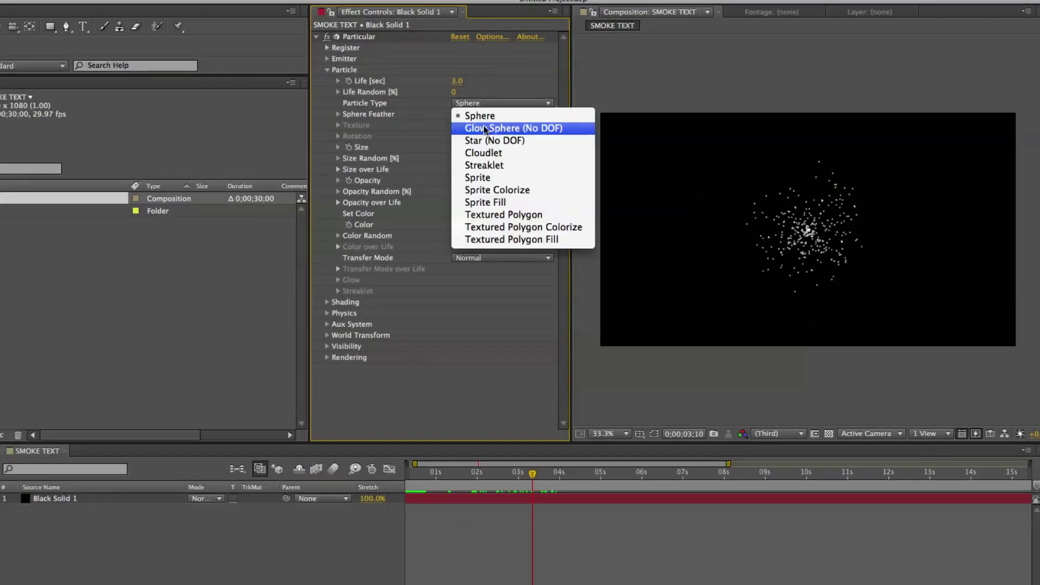
left_click(583, 154)
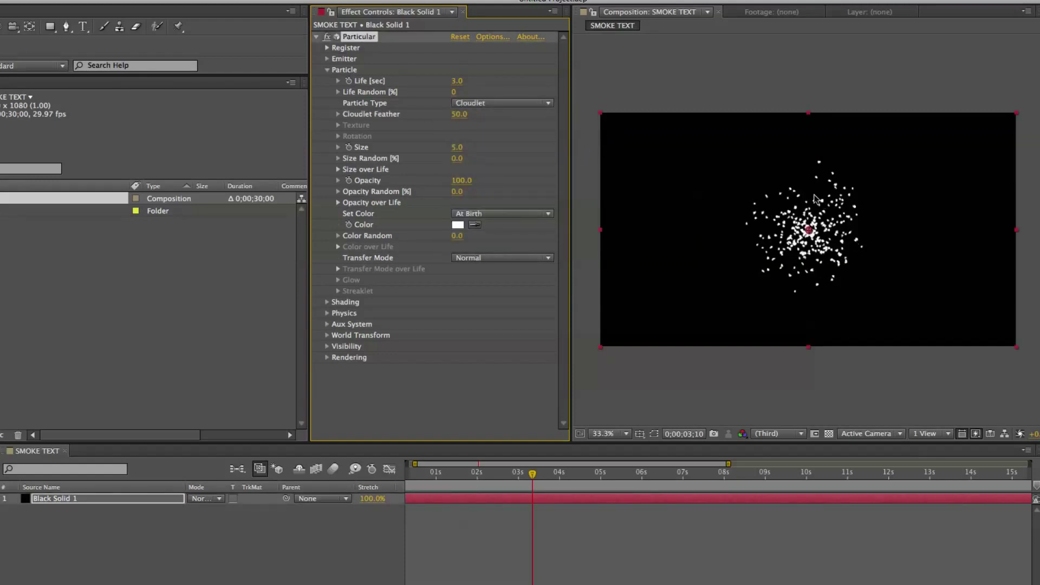
Set particle Size to 80 and Opacity to 10, scrubbing to check the smoke
left_click_drag(458, 147, 467, 146)
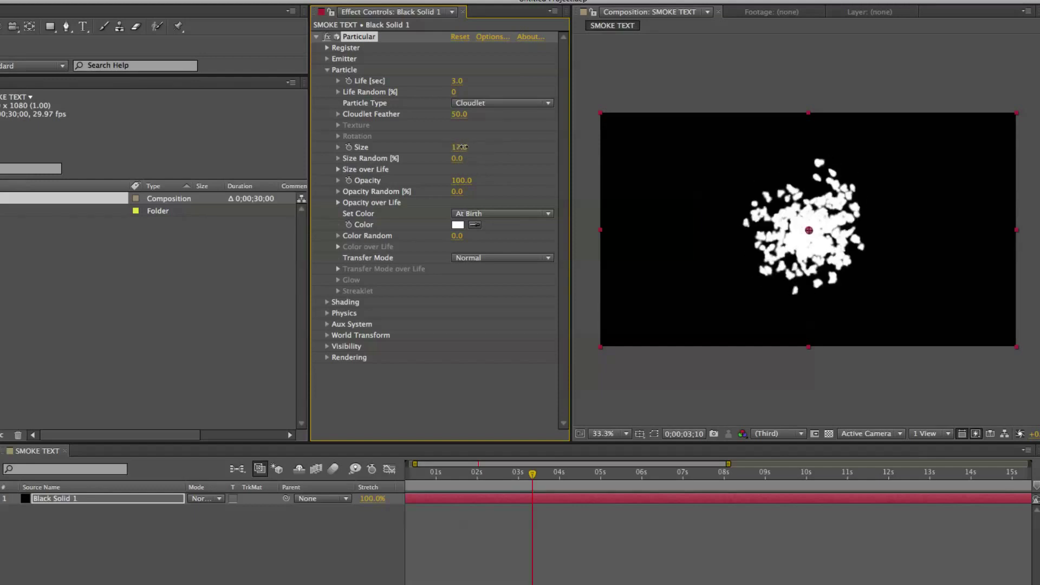
left_click(463, 150)
key("Return")
left_click(526, 475)
mouse_move(526, 475)
left_mouse_down()
mouse_move(469, 475)
mouse_move(632, 475)
mouse_move(605, 475)
left_mouse_up()
left_click_drag(458, 181, 298, 186)
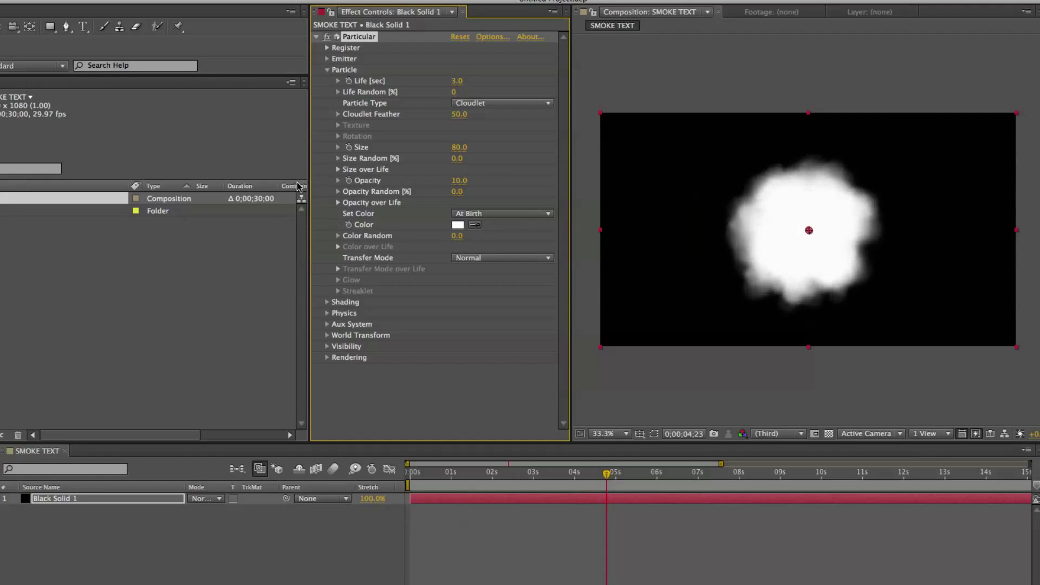
left_click_drag(481, 476, 654, 482)
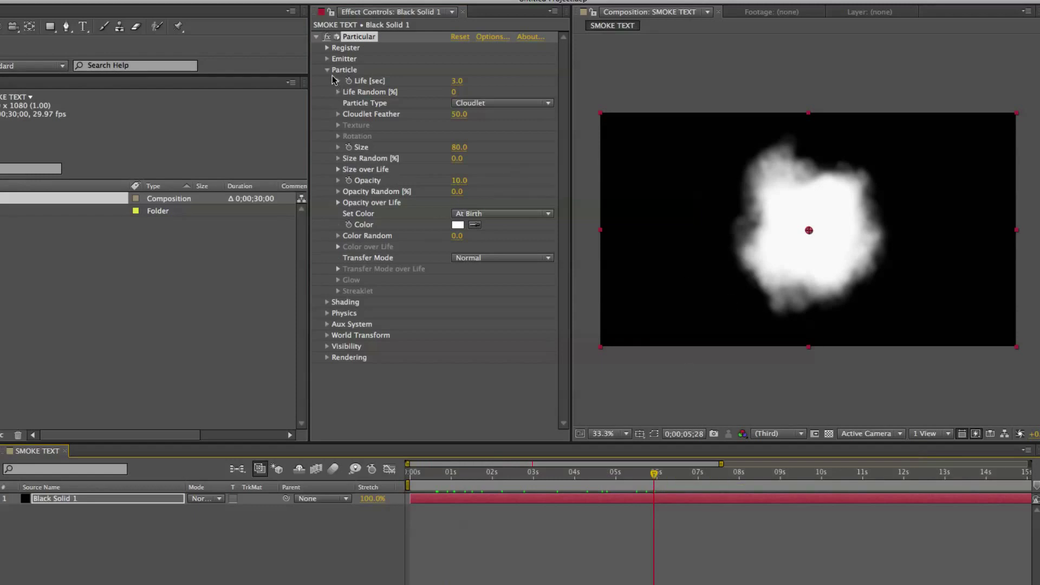
Turn Shadowlet for Main on in Particular's Shading settings
left_click(326, 70)
left_click(327, 81)
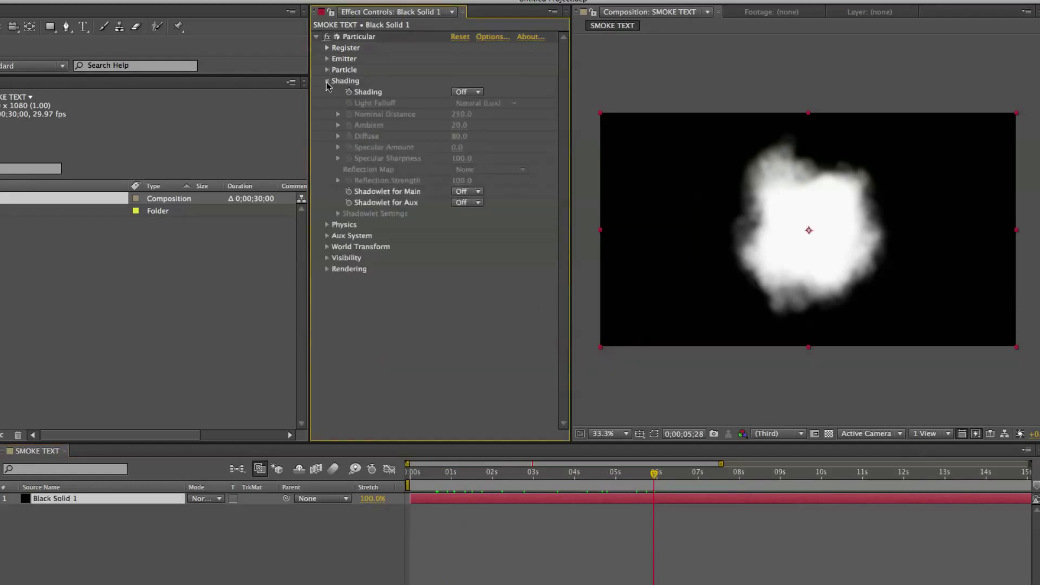
left_click(479, 194)
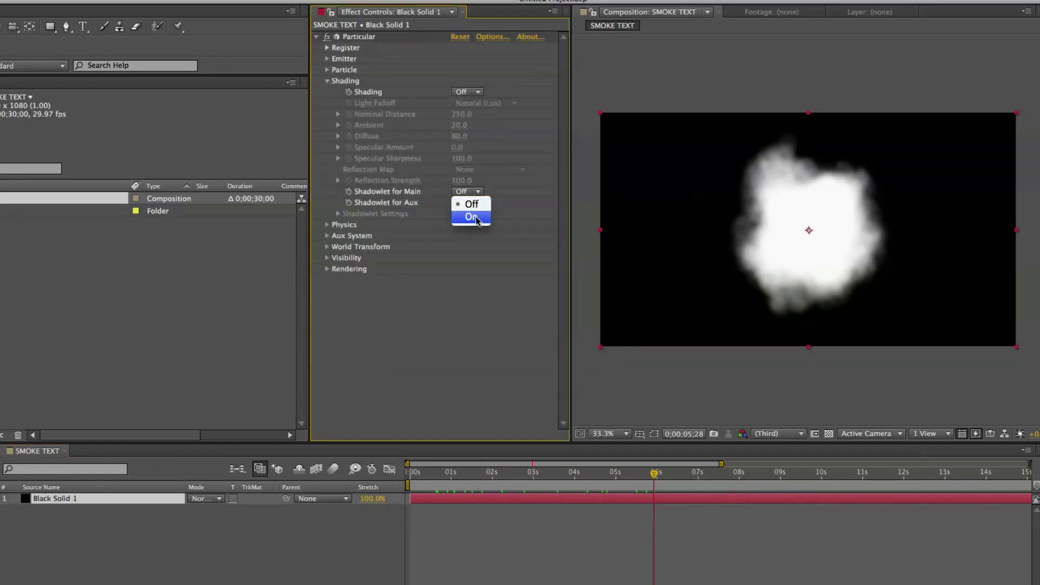
left_click(476, 217)
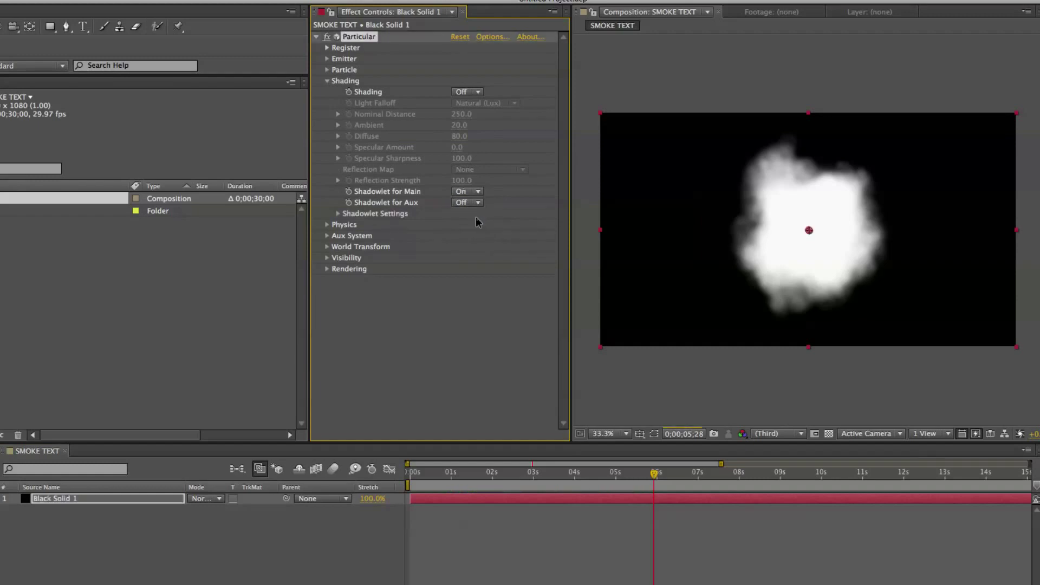
left_click(327, 81)
Change the Emitter Type to Sphere and scrub to preview the smoke
left_click(327, 59)
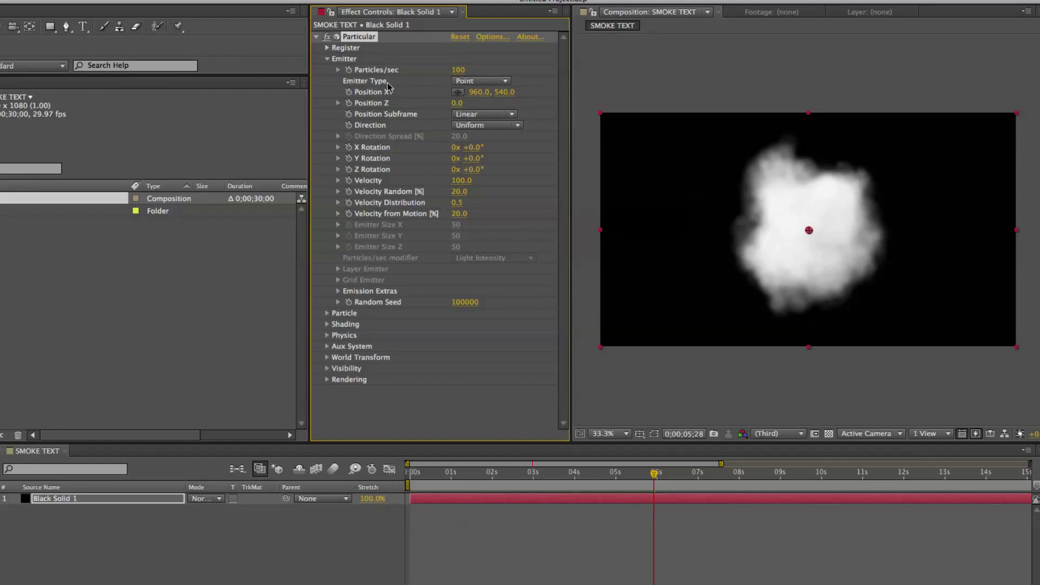
left_click(485, 82)
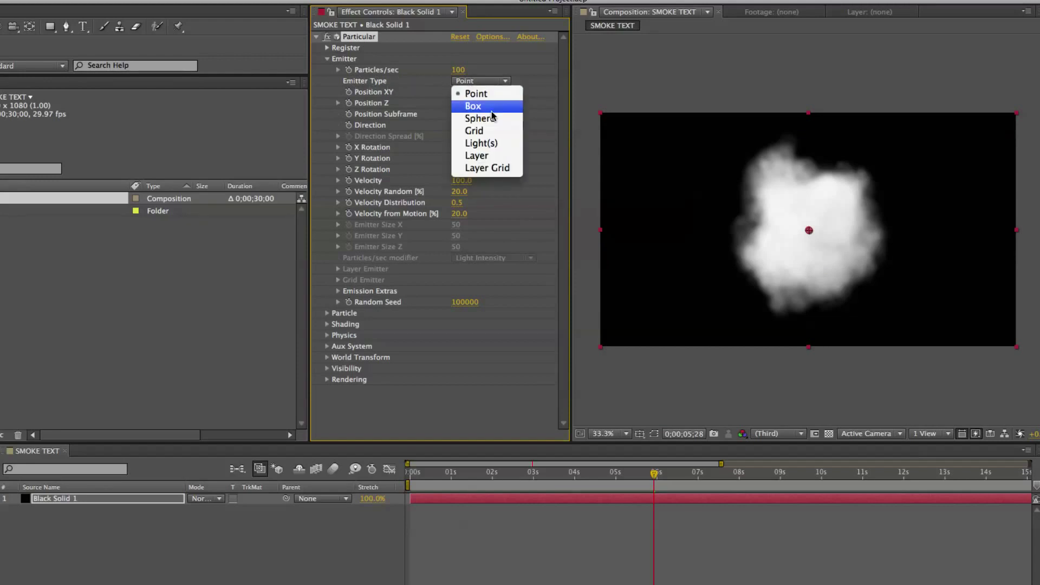
left_click(508, 119)
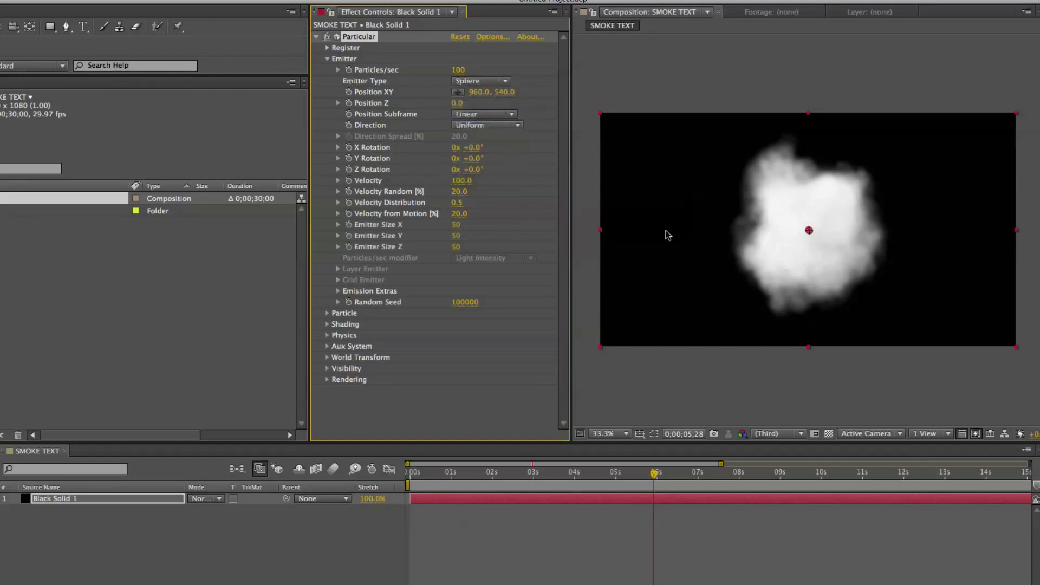
mouse_move(460, 476)
left_mouse_down()
mouse_move(583, 479)
mouse_move(374, 475)
left_mouse_up()
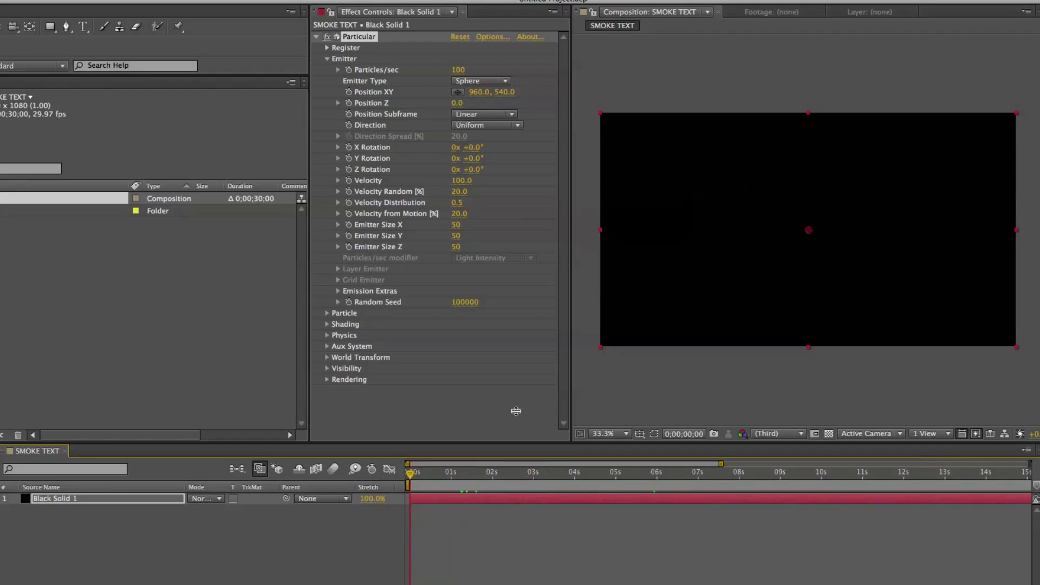
left_click(365, 97)
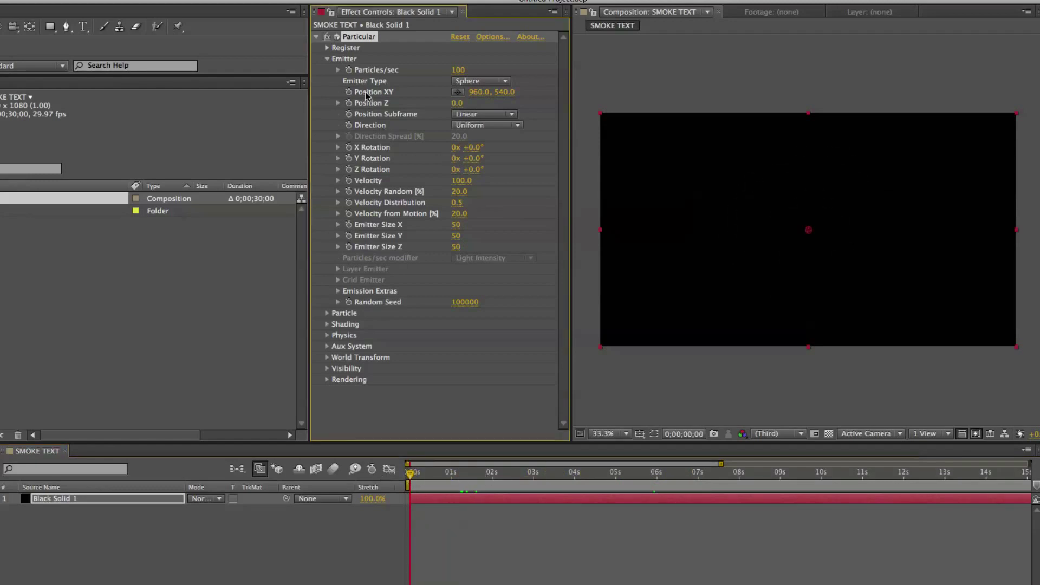
Move the emitter to the left edge at X 0, then return to 2 seconds
left_click(477, 95)
key("Return")
left_click_drag(415, 475, 533, 479)
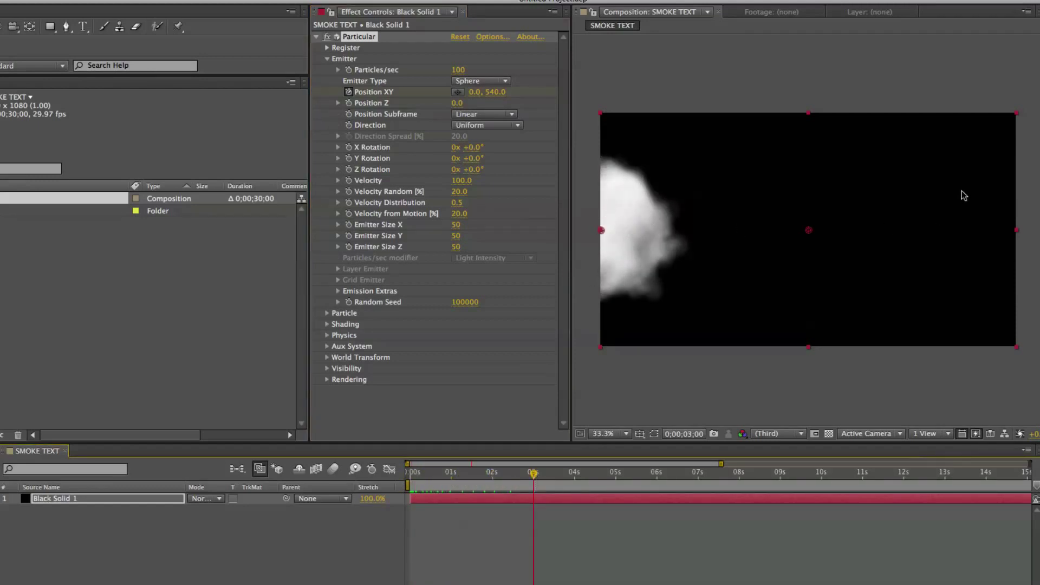
left_click(493, 475)
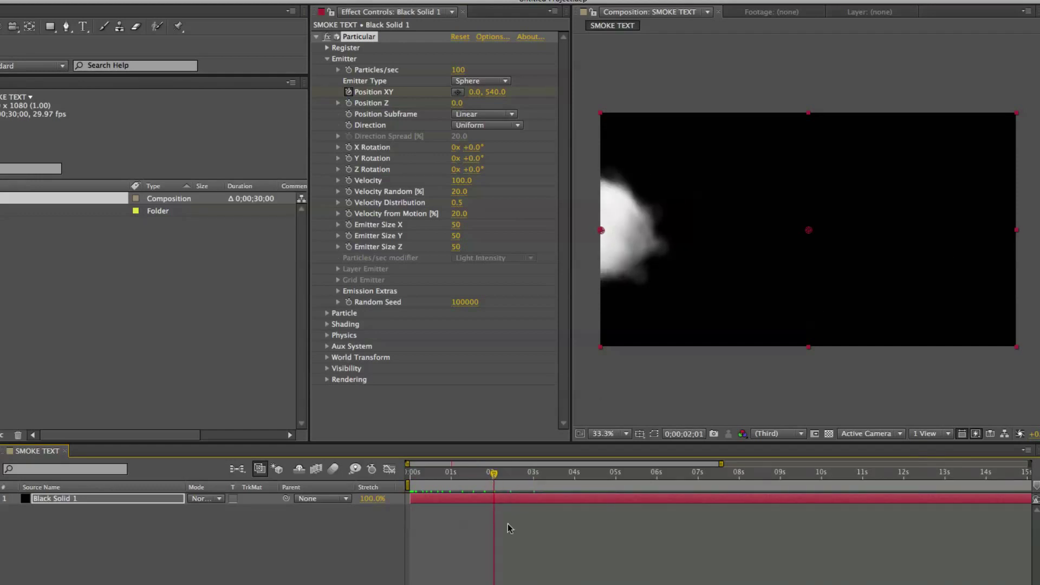
Keyframe the emitter Position XY to 3600, 540 and scrub to check the trail
left_click_drag(470, 93, 679, 120)
left_click_drag(471, 96, 487, 98)
left_click(488, 96)
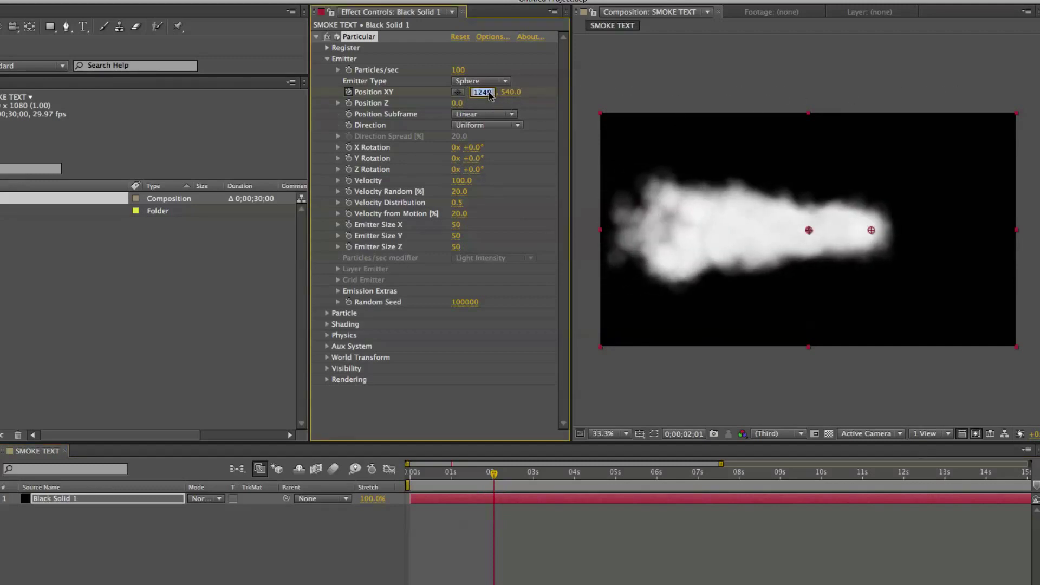
type("3600")
key("Return")
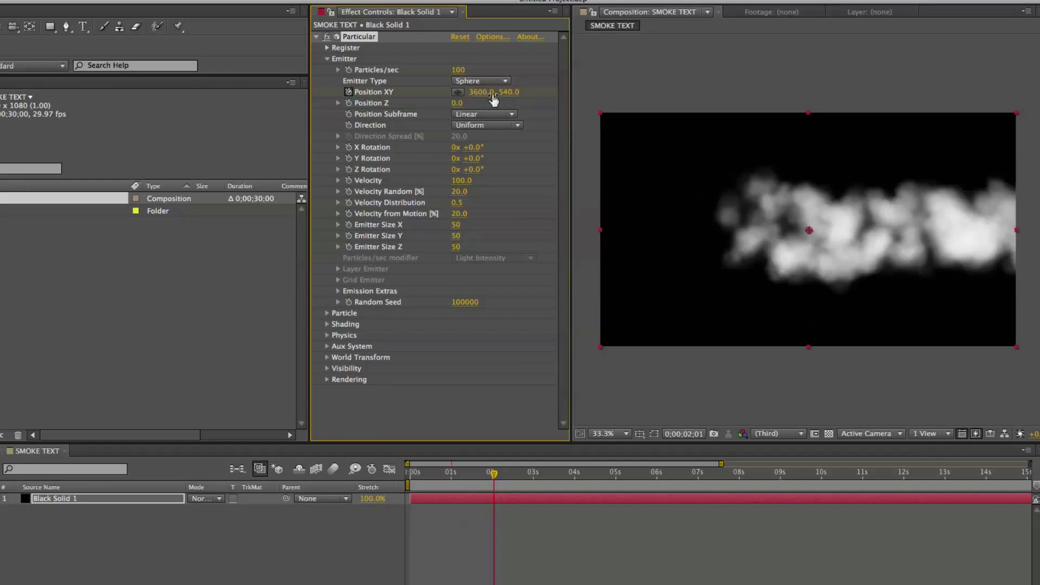
left_click_drag(493, 471, 448, 477)
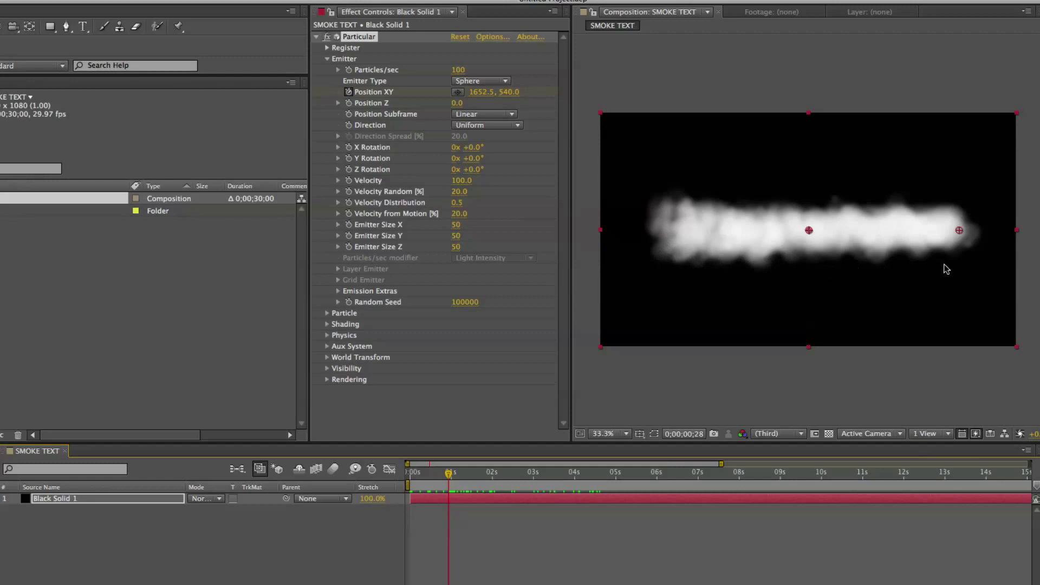
left_click(327, 59)
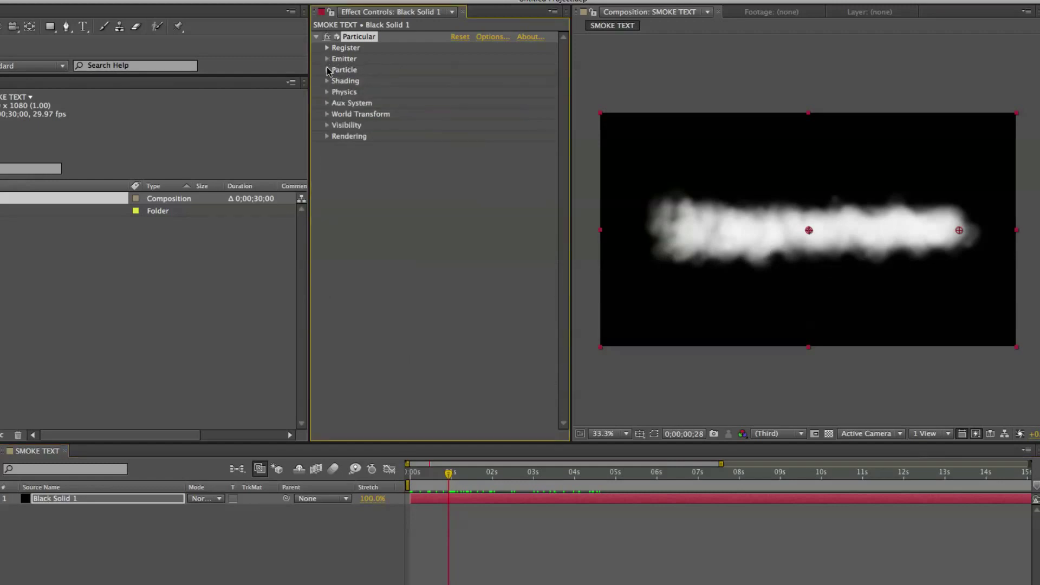
Raise particle Size Random to 100% and preview the smoke
left_click(328, 70)
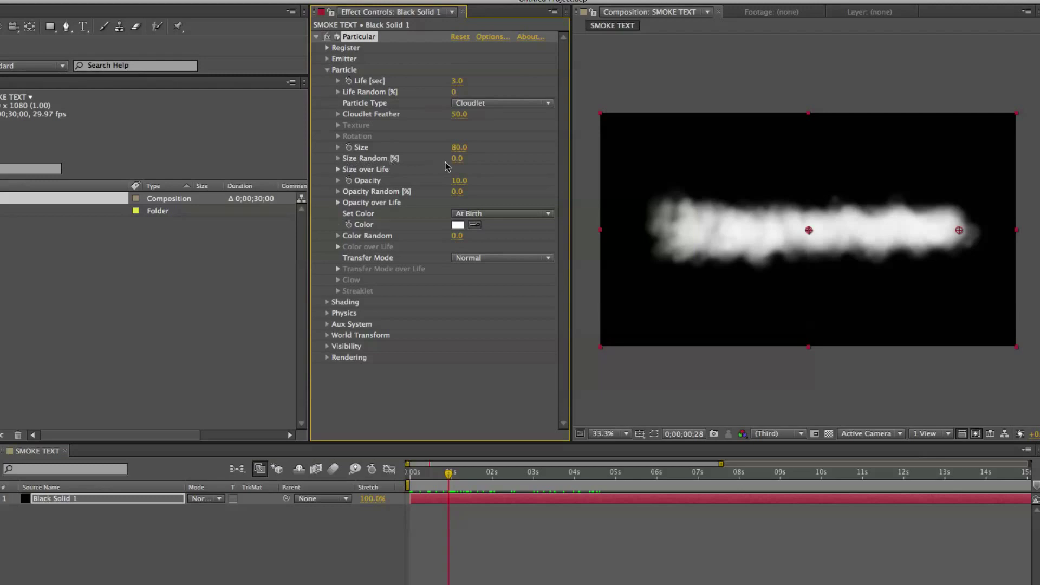
left_click_drag(457, 159, 574, 169)
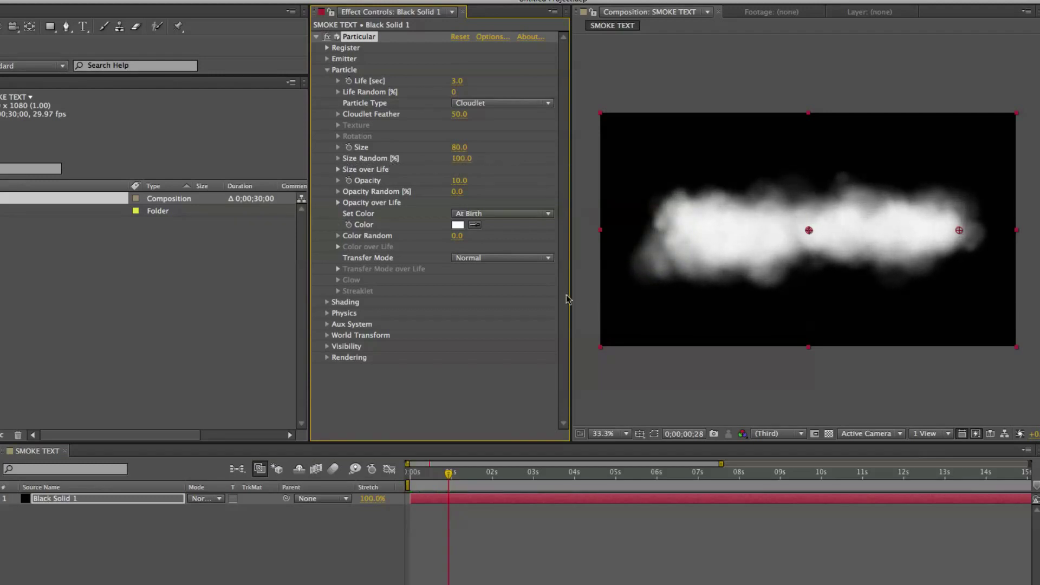
mouse_move(463, 472)
left_mouse_down()
mouse_move(517, 479)
mouse_move(495, 478)
left_mouse_up()
key("space")
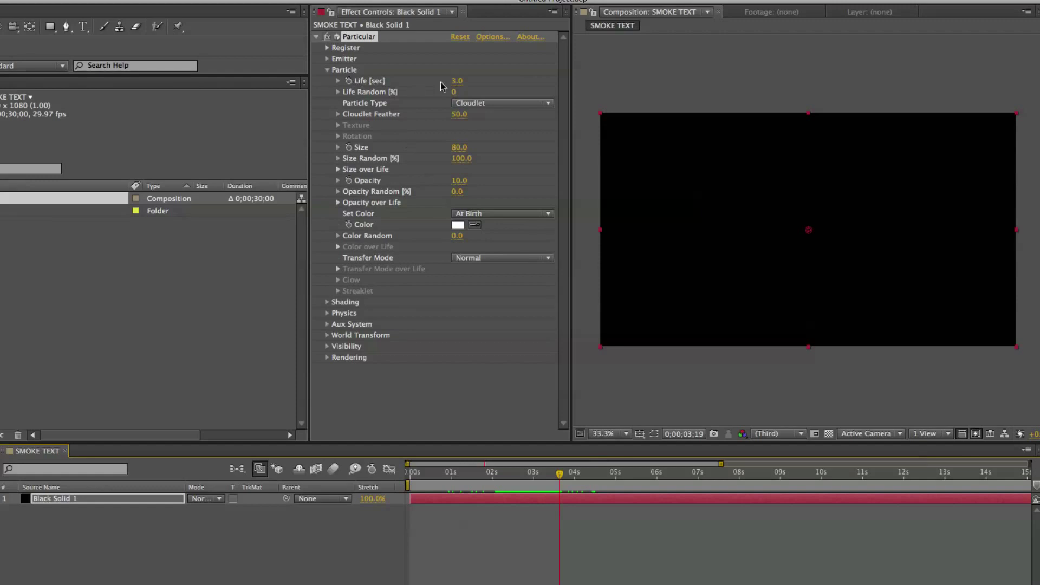
Lengthen particle Life to 7.5 seconds and play a preview
left_click_drag(458, 82, 462, 81)
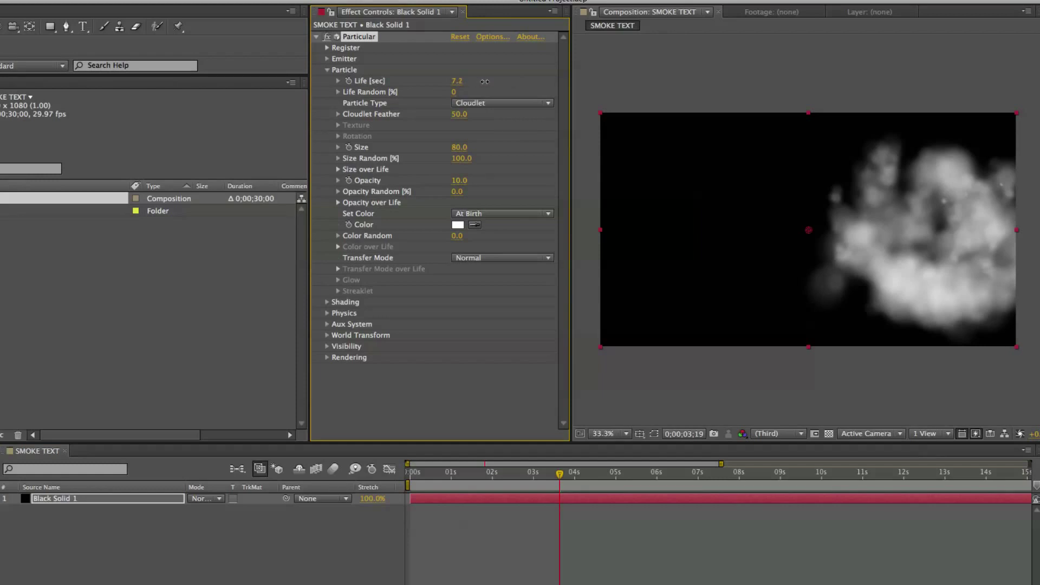
mouse_move(559, 479)
left_mouse_down()
mouse_move(684, 481)
mouse_move(365, 476)
left_mouse_up()
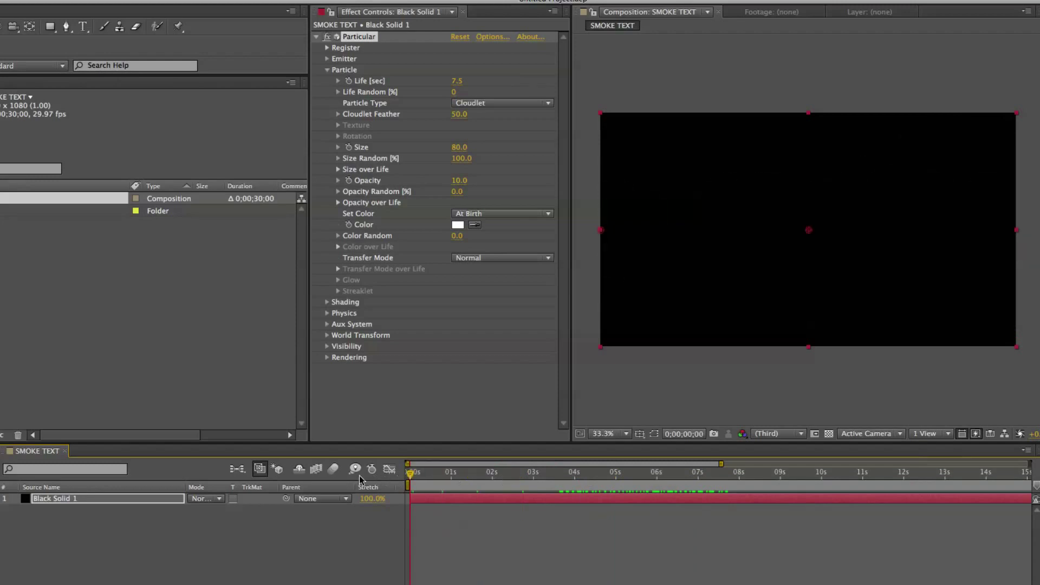
left_click(460, 401)
key("space")
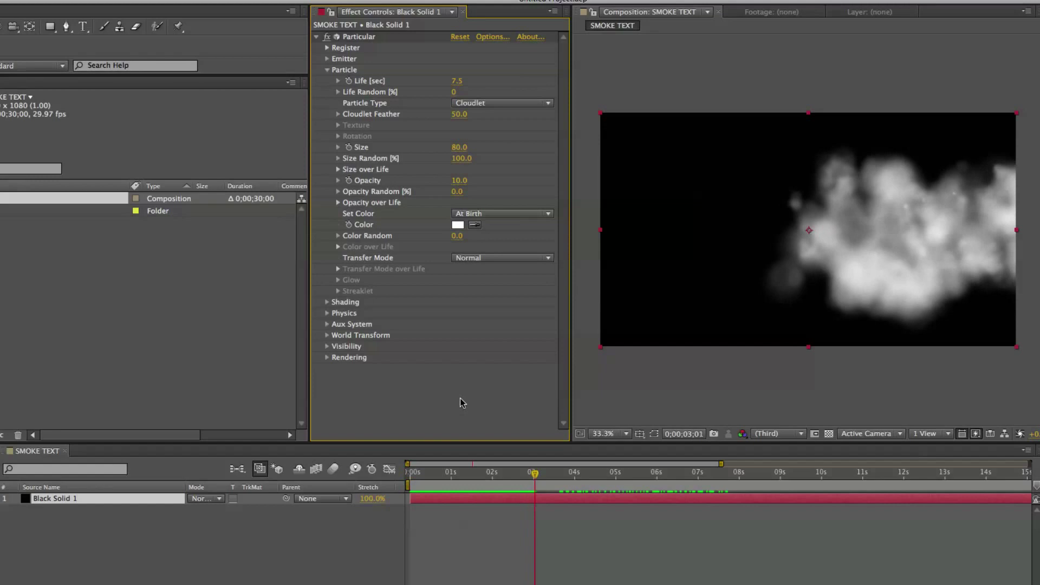
Draw a descending Opacity over Life curve and preview the fading smoke from the start
left_click(338, 202)
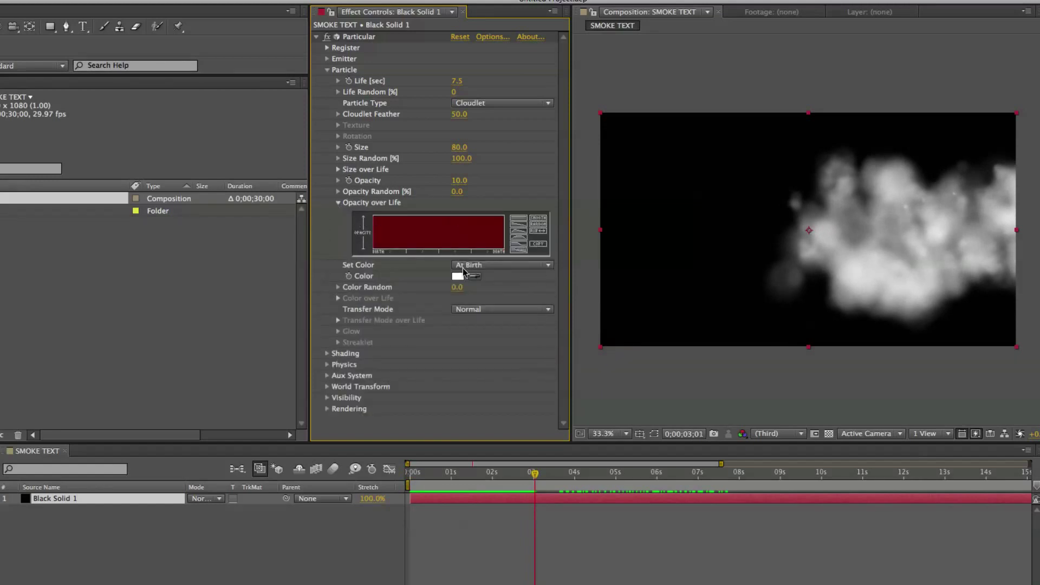
left_click_drag(376, 222, 457, 239)
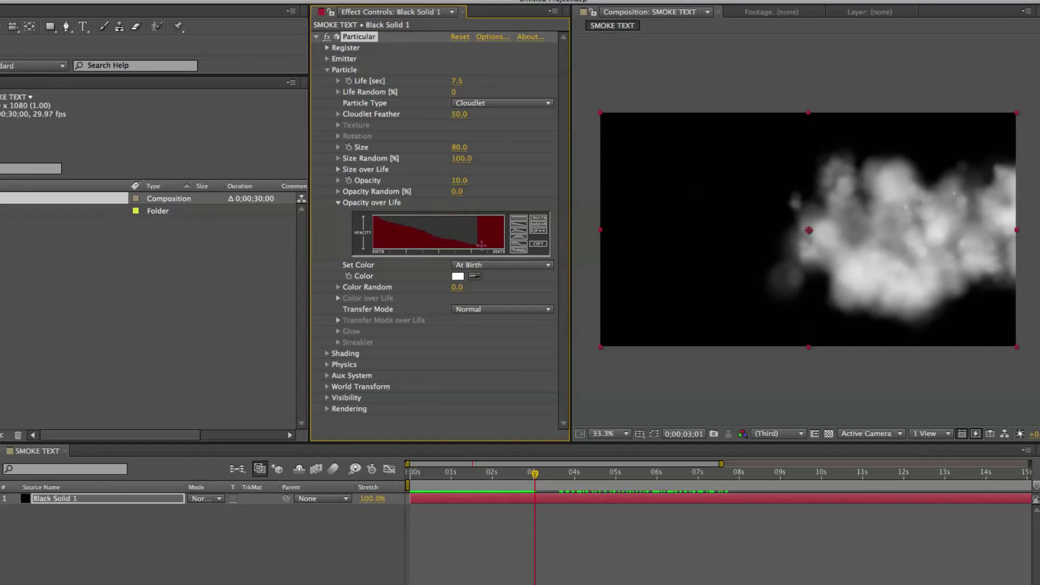
left_click_drag(457, 239, 505, 251)
left_click_drag(538, 485, 371, 489)
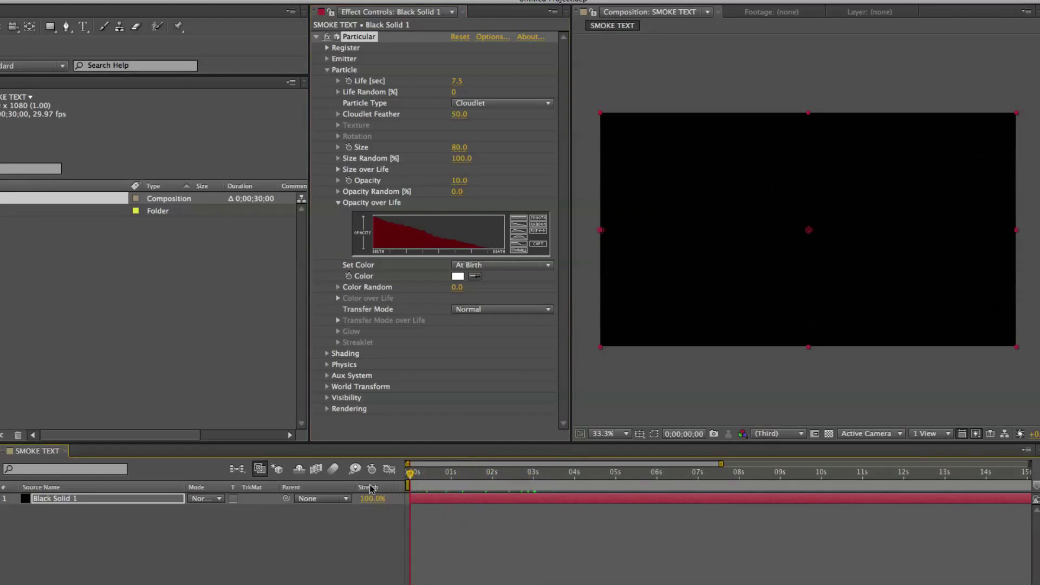
left_click(470, 525)
key("space")
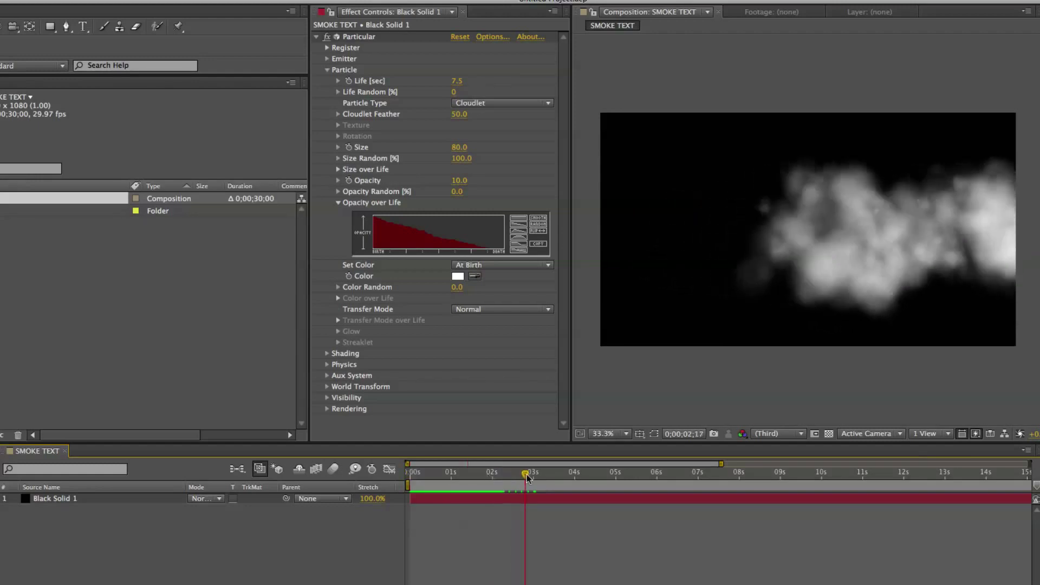
left_click_drag(526, 477, 605, 480)
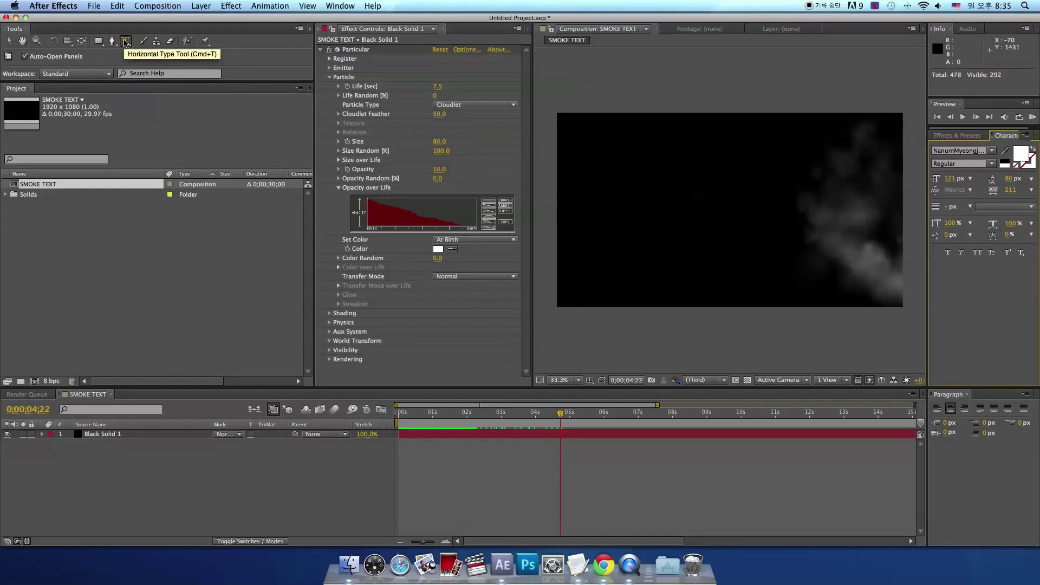
Add a SMOKE TEXT title, move it toward centre and set its anchor point Y to -33
left_click(125, 42)
left_click(606, 212)
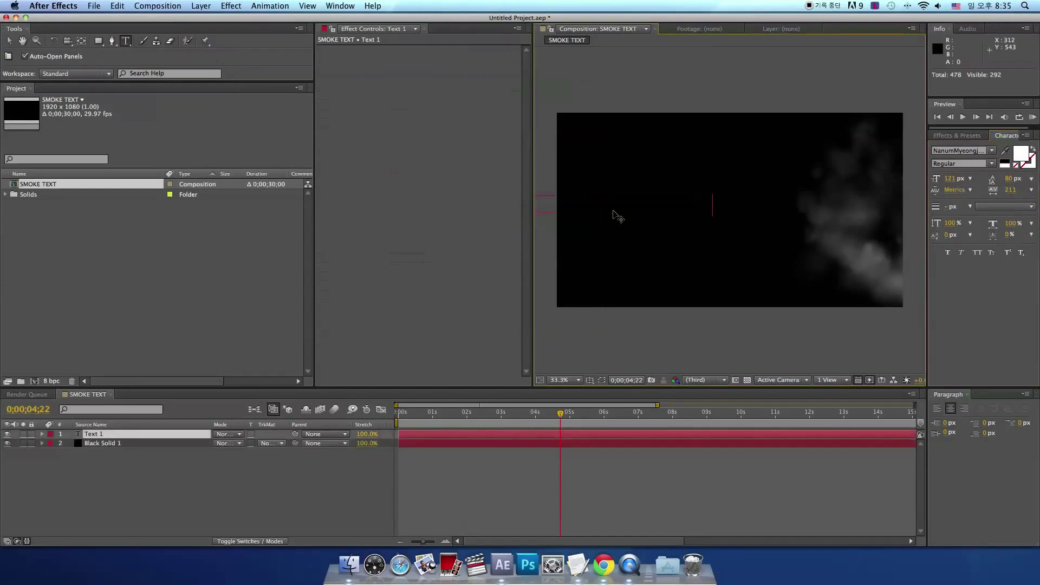
type("SMOKE TEXT")
left_click(10, 42)
left_click_drag(665, 213, 782, 221)
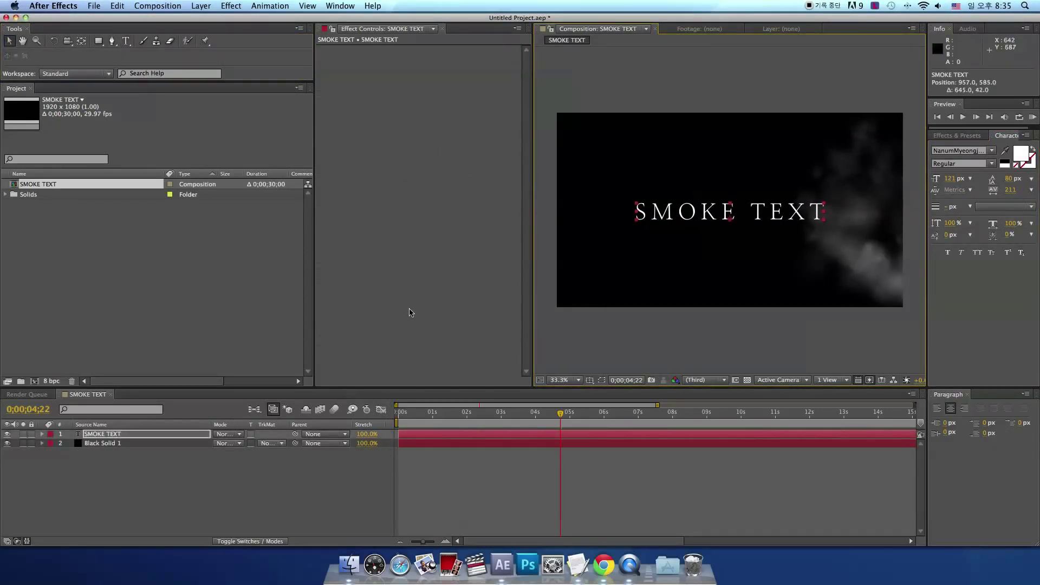
left_click(43, 435)
left_click(51, 453)
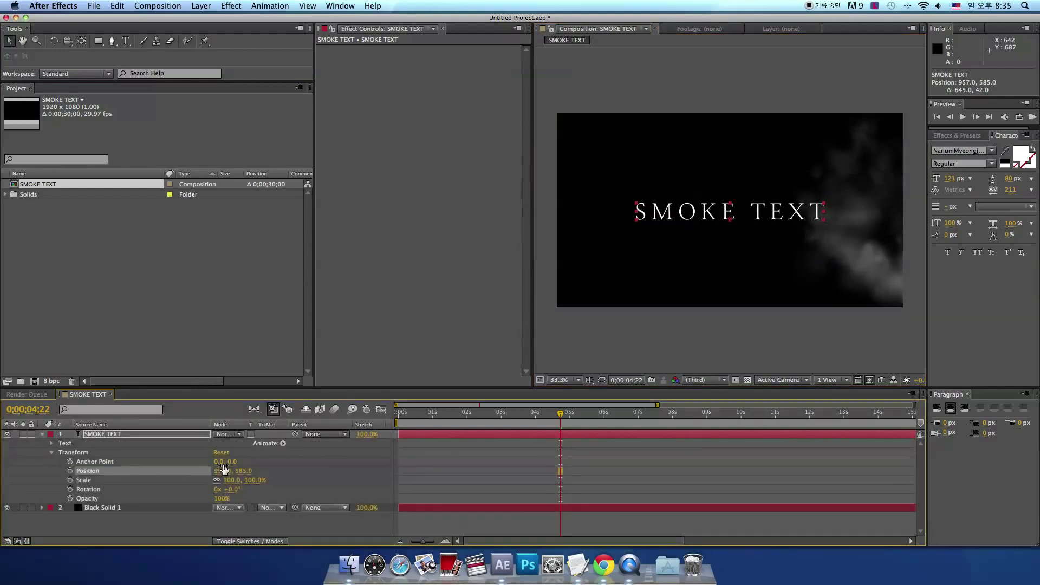
left_click_drag(229, 463, 213, 463)
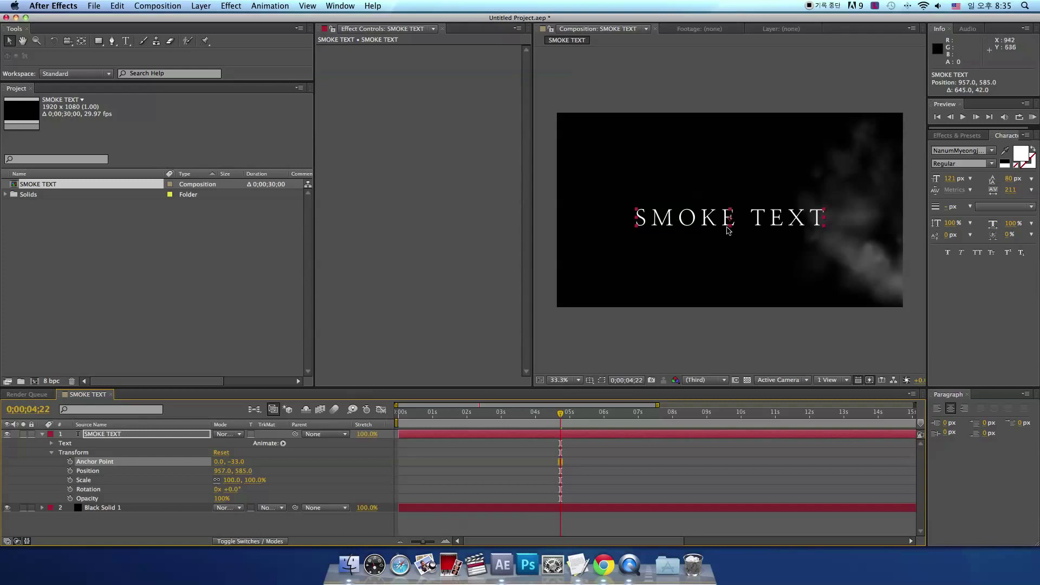
Show title/action safe guides and align the text at position 954, 537
left_click(590, 380)
left_click(626, 401)
left_click(589, 380)
left_click(593, 390)
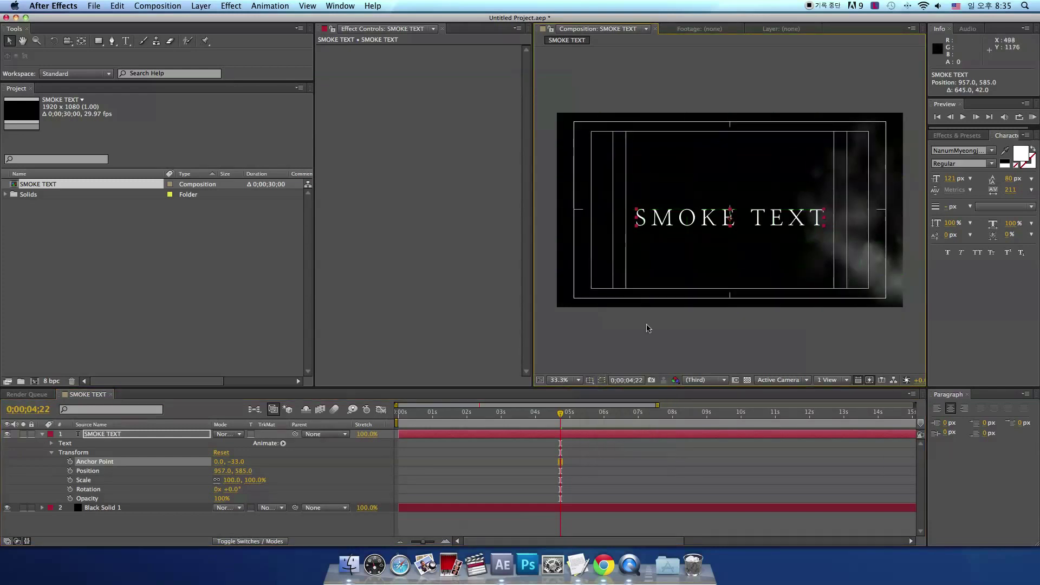
left_click_drag(751, 219, 751, 210)
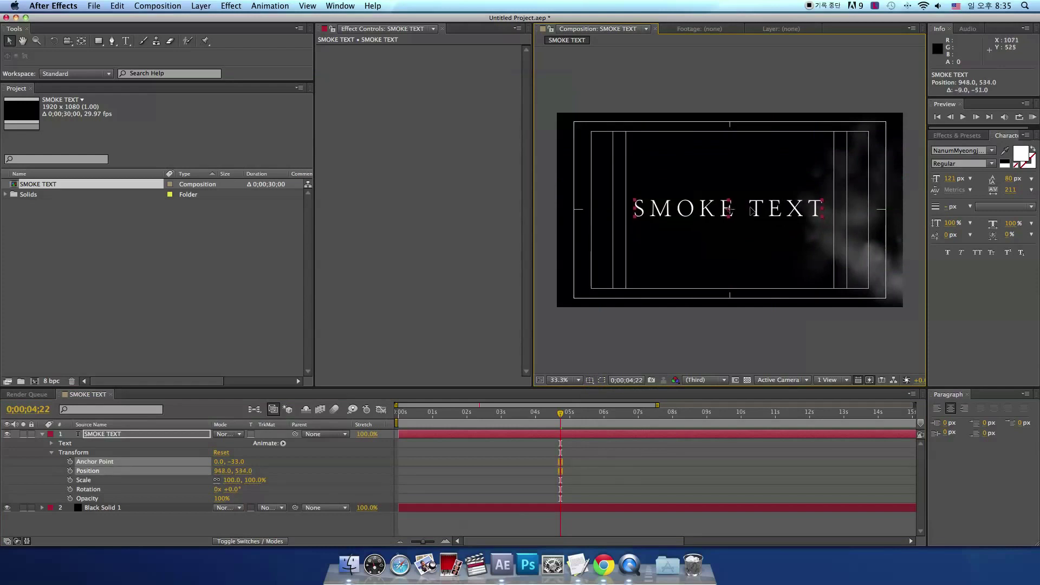
left_click(559, 434)
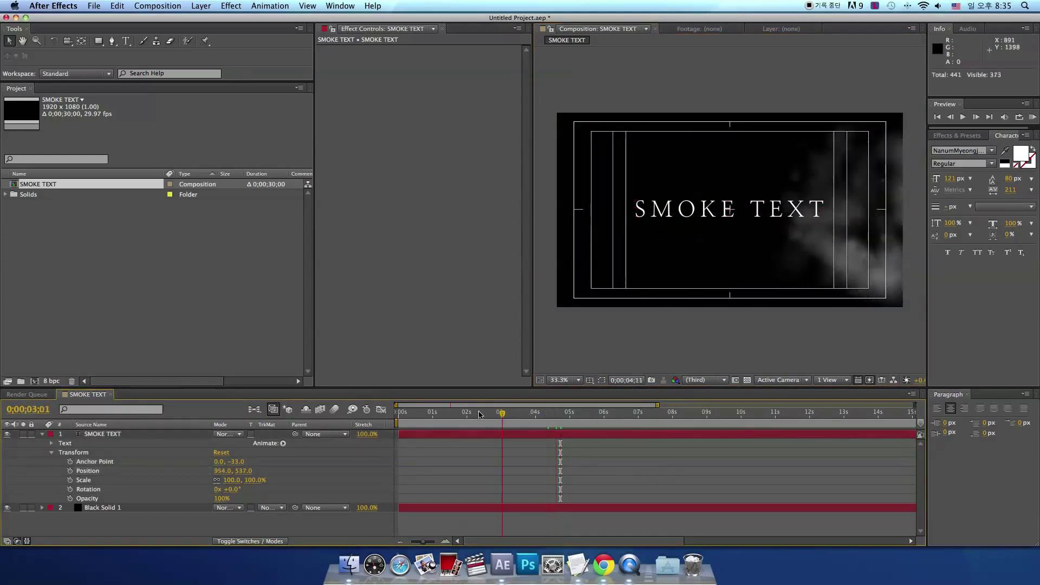
Scrub from the start to 0;00;01;10 watching the smoke cross SMOKE TEXT, then turn off Title/Action Safe
key("Home")
mouse_move(397, 415)
left_mouse_down()
mouse_move(499, 416)
mouse_move(409, 418)
mouse_move(444, 418)
left_mouse_up()
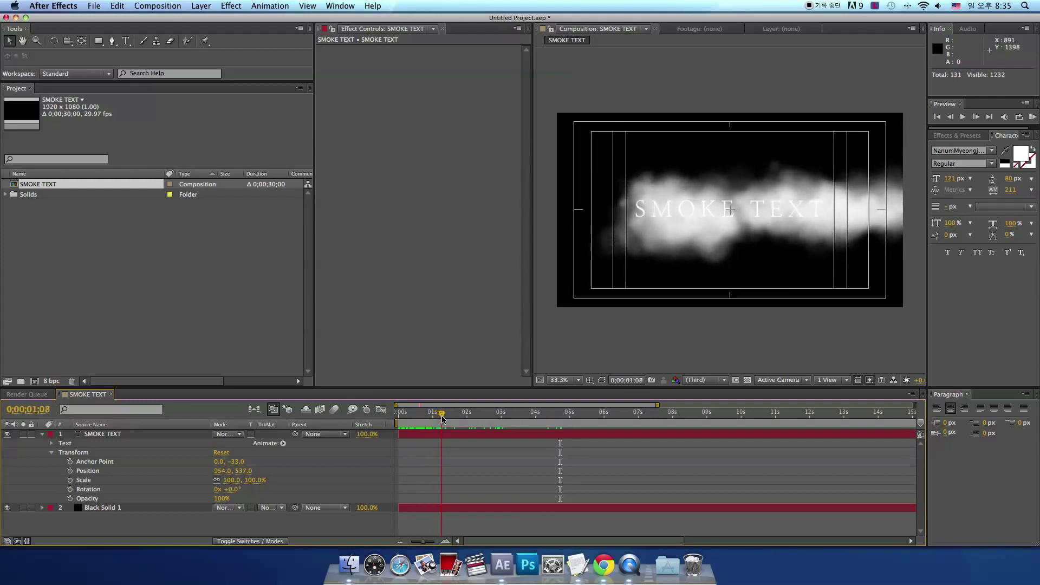
left_click(590, 381)
left_click(617, 392)
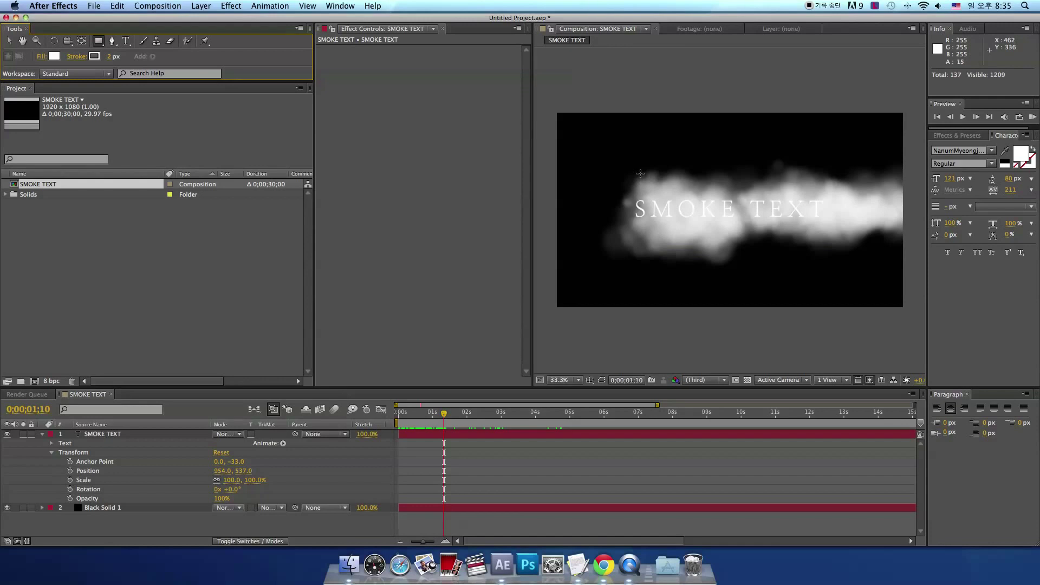
Draw a rectangular mask on the SMOKE TEXT layer that hides the words
left_click_drag(640, 173, 625, 258)
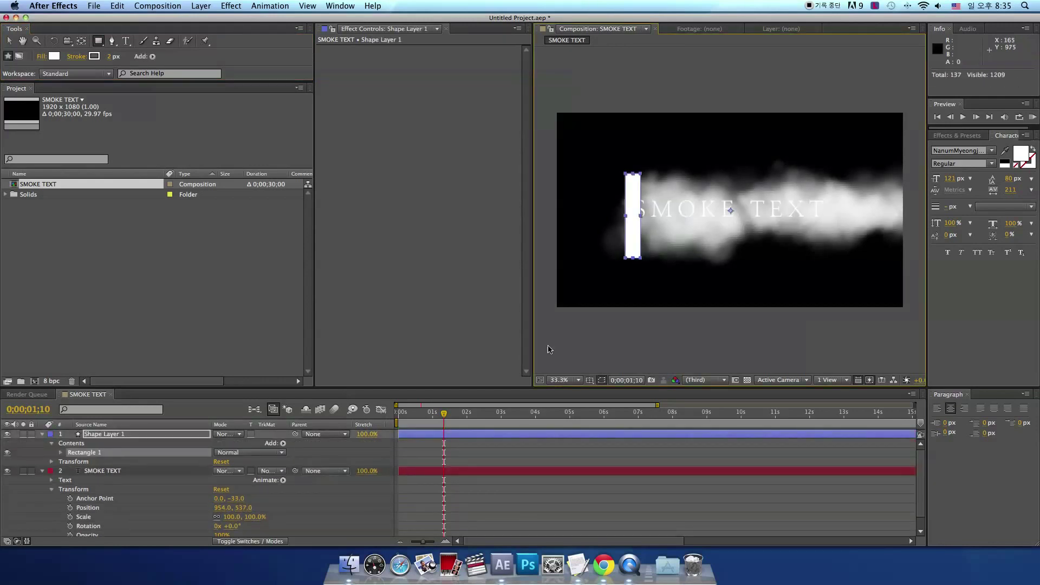
key("super+z")
left_click(103, 435)
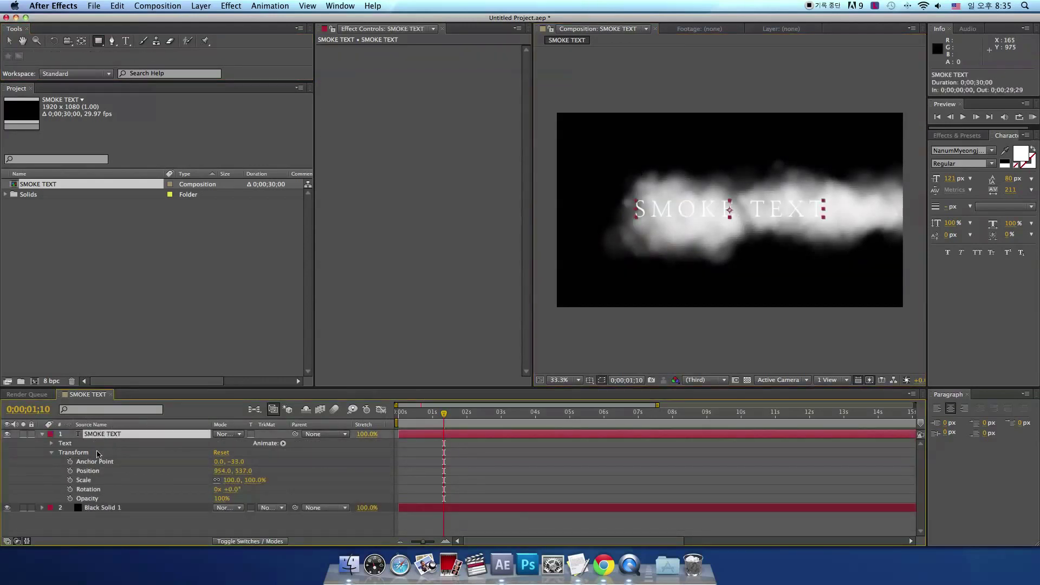
left_click(99, 40)
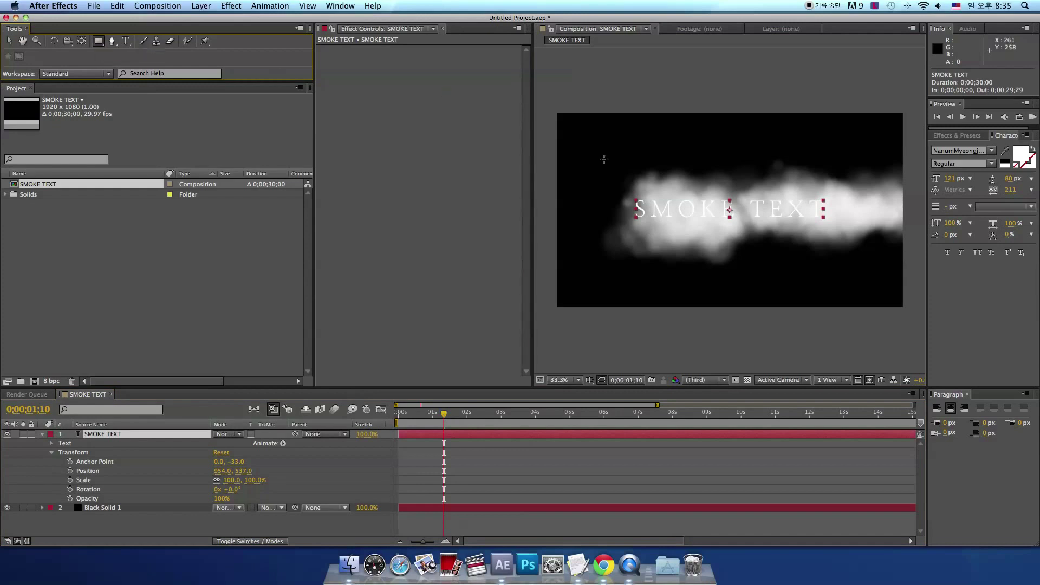
left_click_drag(640, 169, 634, 213)
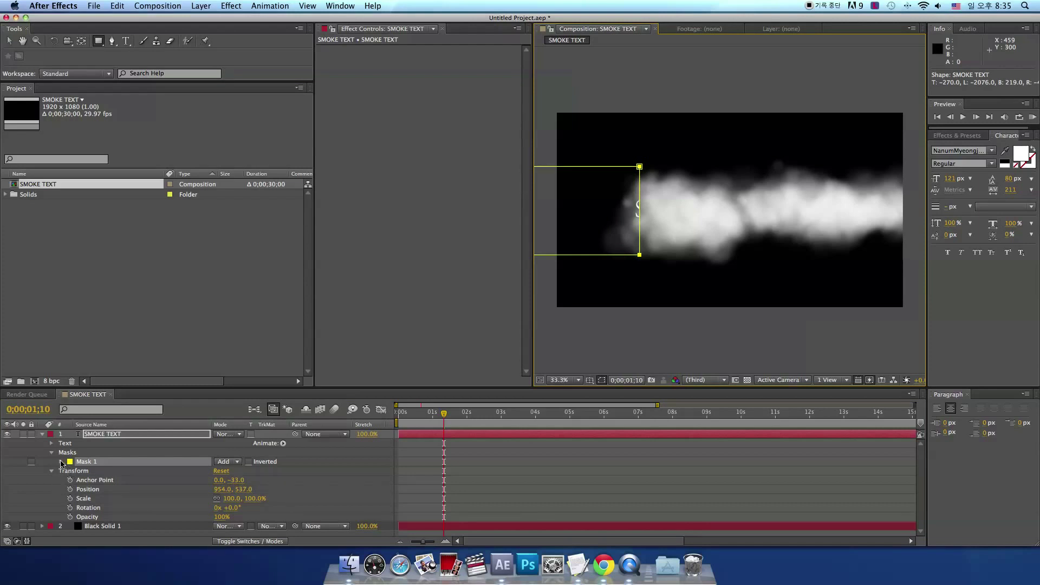
Set a Mask 1 Mask Path keyframe at 0;00;01;10, then move to about 3 seconds
left_click(61, 462)
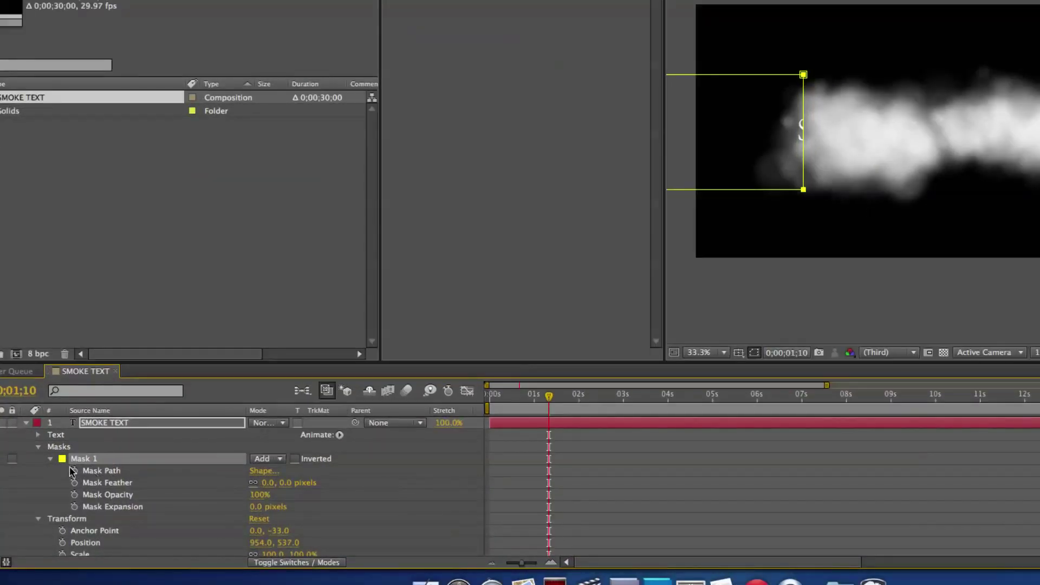
left_click(72, 470)
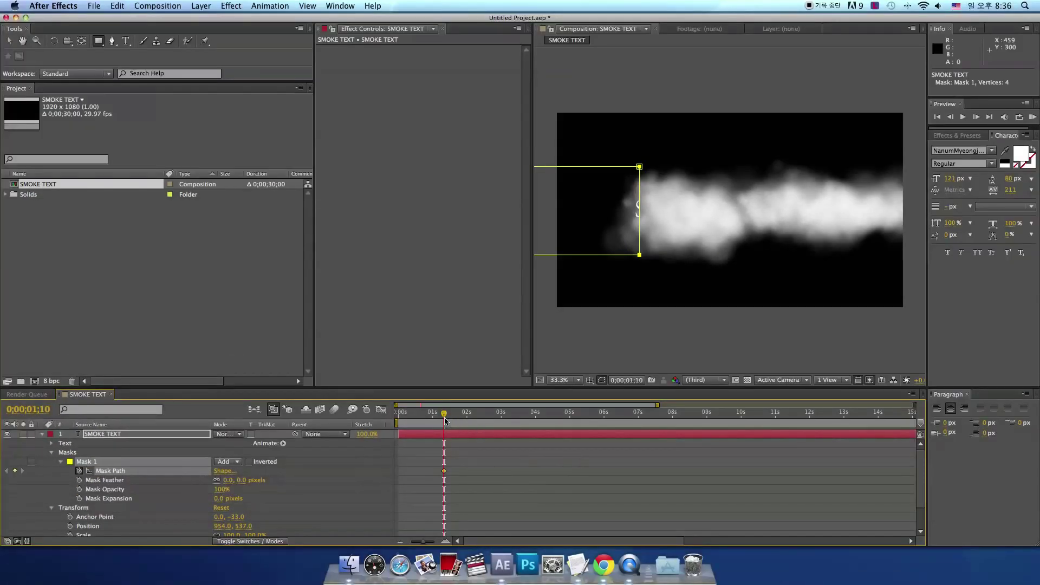
left_click_drag(445, 420, 508, 417)
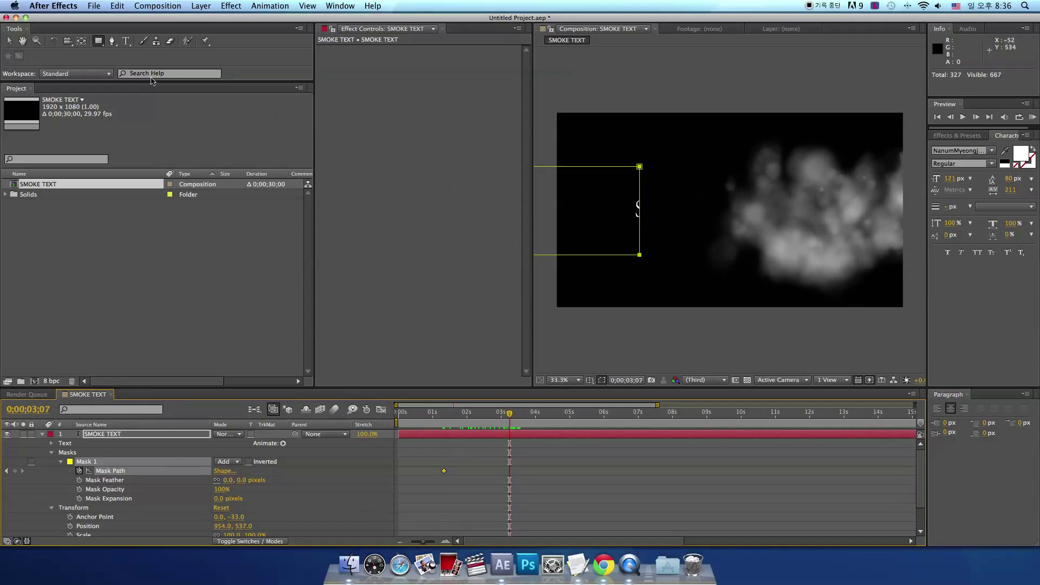
Drag the mask's right vertices past the text to reveal all of SMOKE TEXT near three seconds
left_click(9, 41)
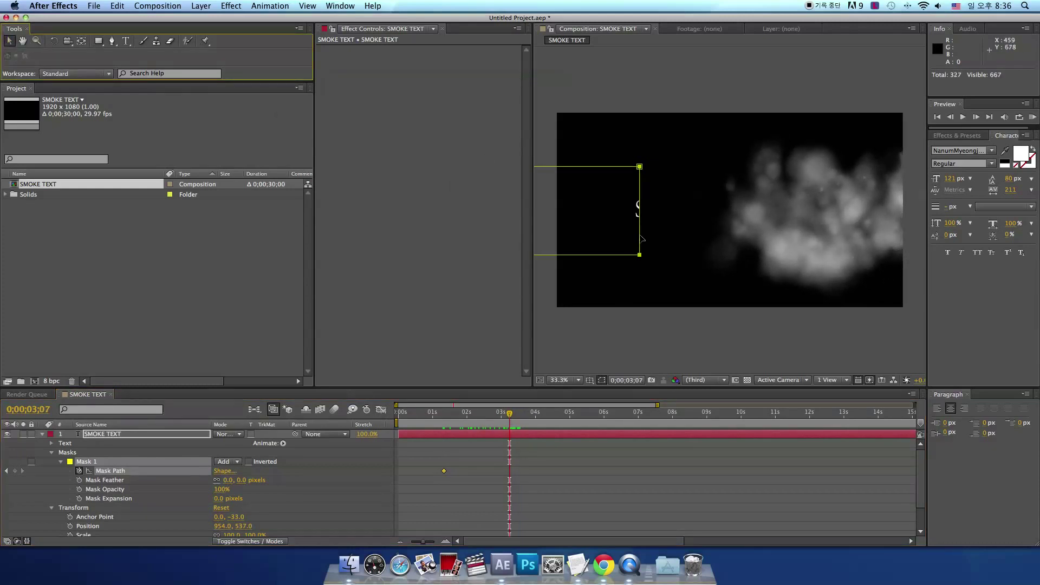
left_click_drag(641, 238, 802, 238)
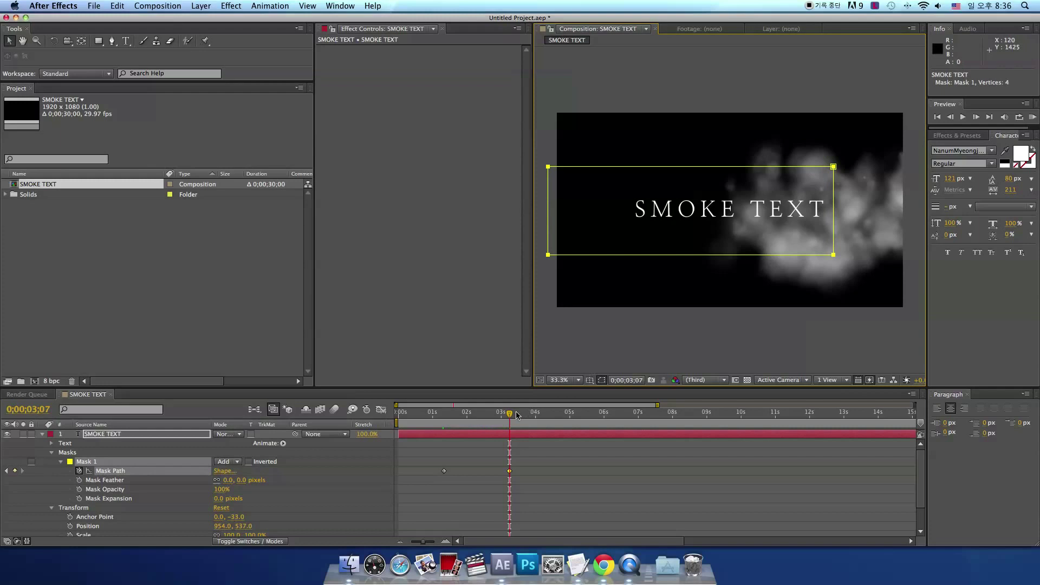
left_click_drag(509, 414, 489, 415)
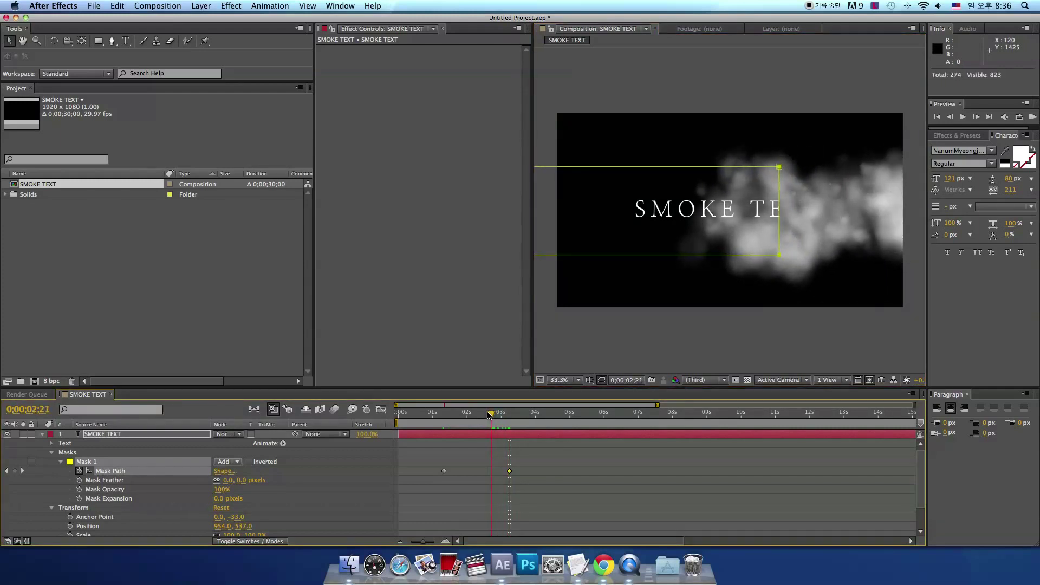
Zoom the viewer to 50% and give Mask 1 a feather of 100, 100 pixels
left_click(578, 379)
left_click(566, 465)
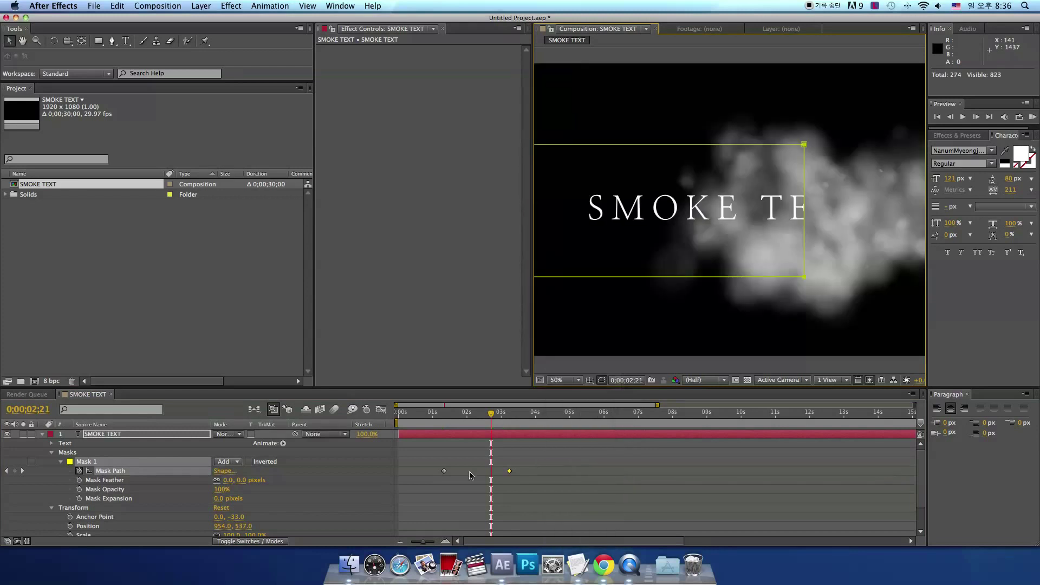
left_click(115, 481)
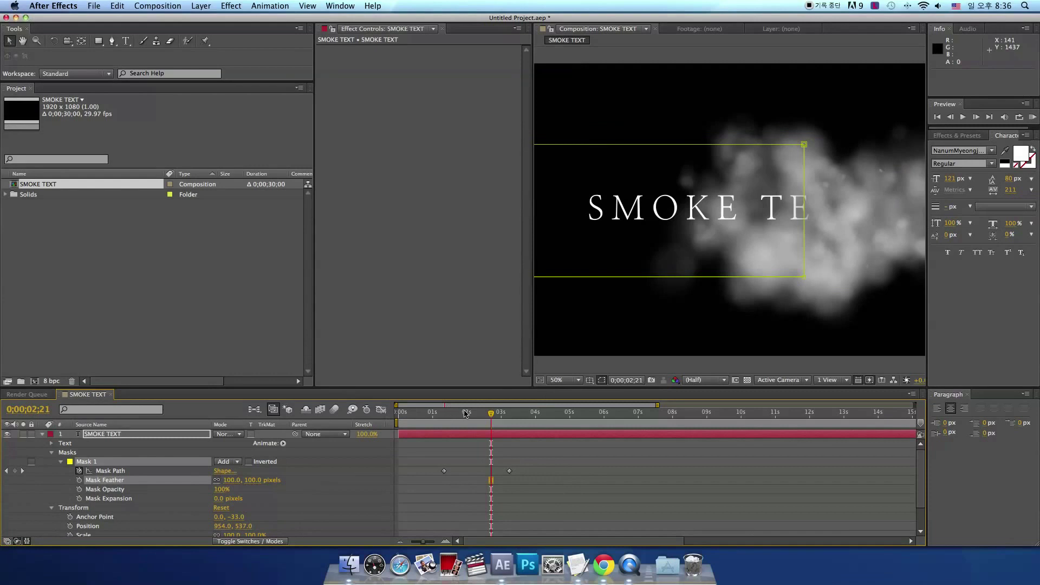
Widen the composition viewer and reset its zoom to 33.3%
mouse_move(465, 413)
left_mouse_down()
mouse_move(454, 415)
mouse_move(484, 415)
left_mouse_up()
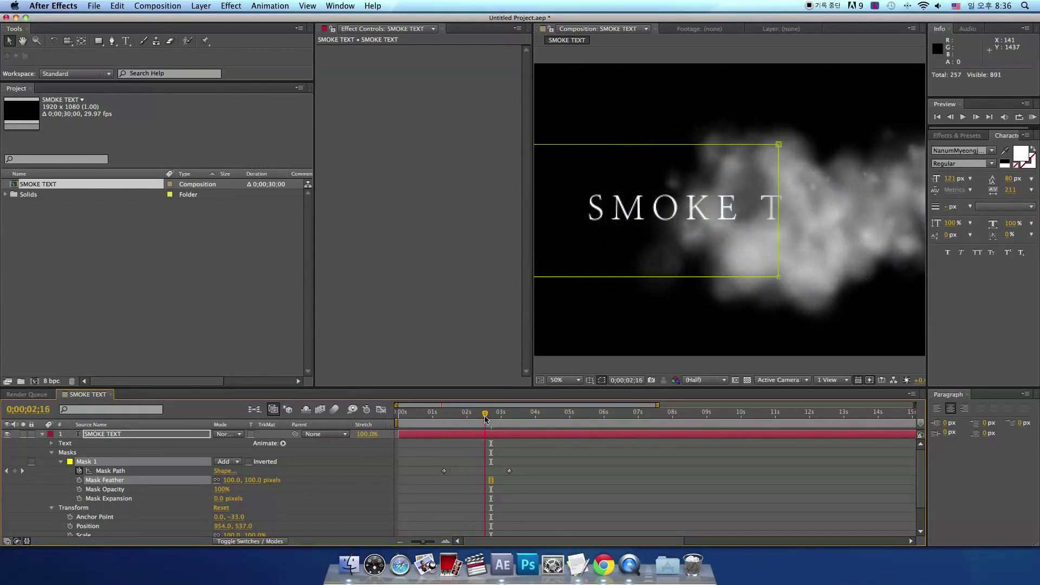
left_click_drag(533, 320, 455, 320)
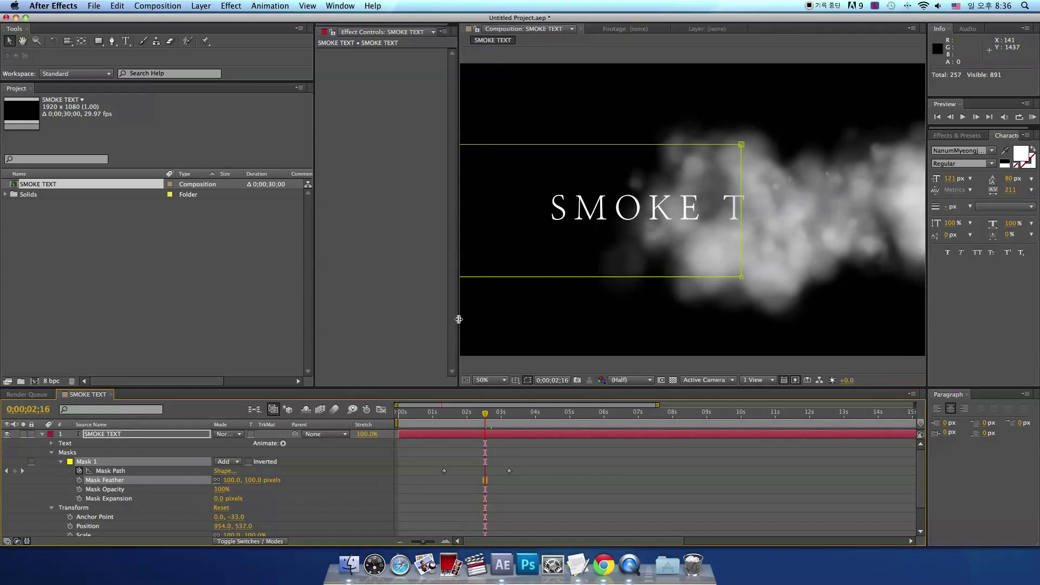
left_click(479, 380)
left_click(487, 481)
At 0;00;00;24, nudge the mask's right edge left to add a Mask Path keyframe
left_click(486, 481)
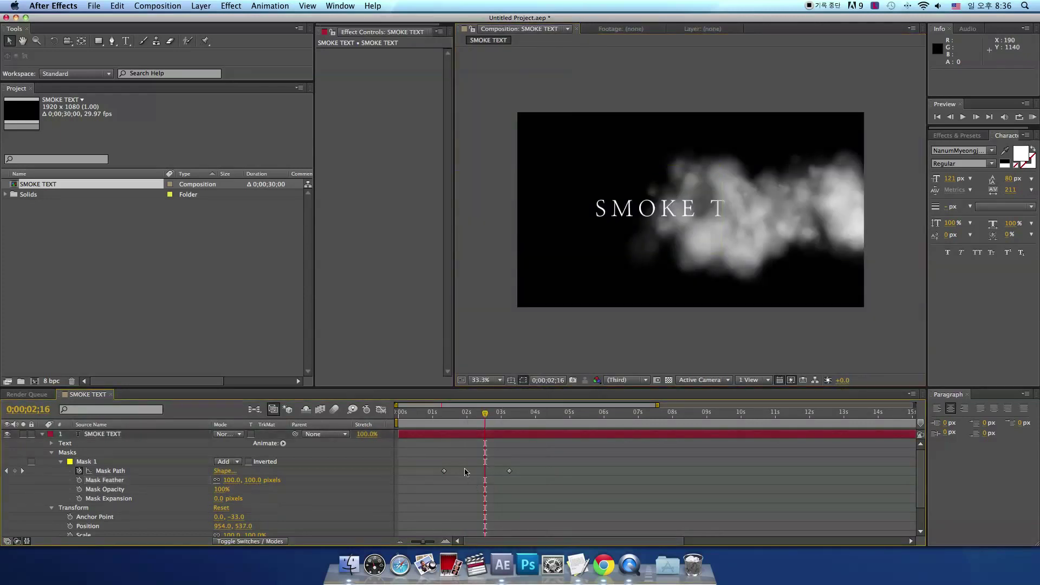
left_click(440, 415)
left_click_drag(441, 415, 426, 415)
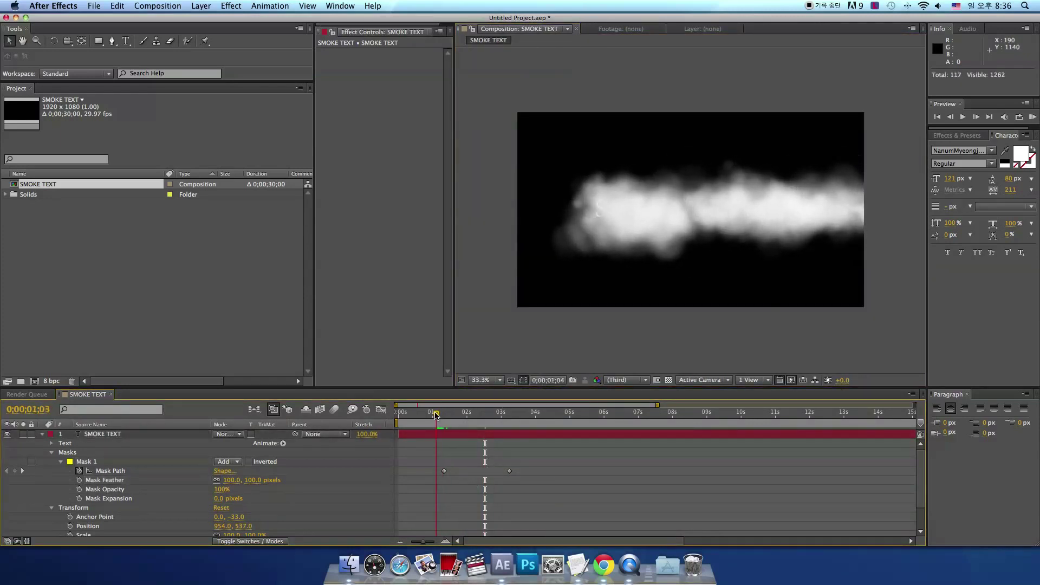
left_click(111, 470)
left_click_drag(600, 239, 594, 239)
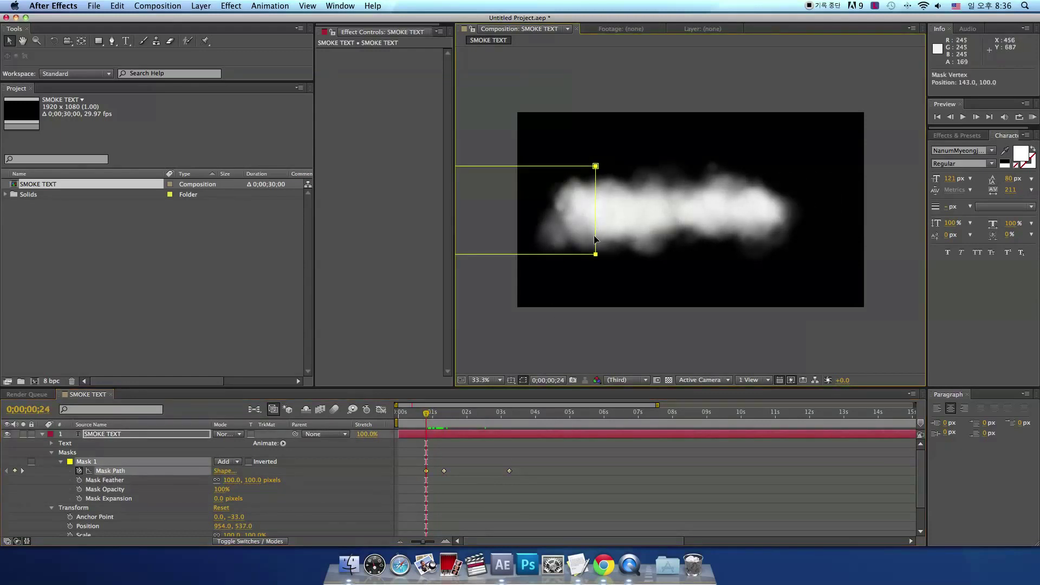
left_click(512, 343)
left_click_drag(422, 423, 443, 416)
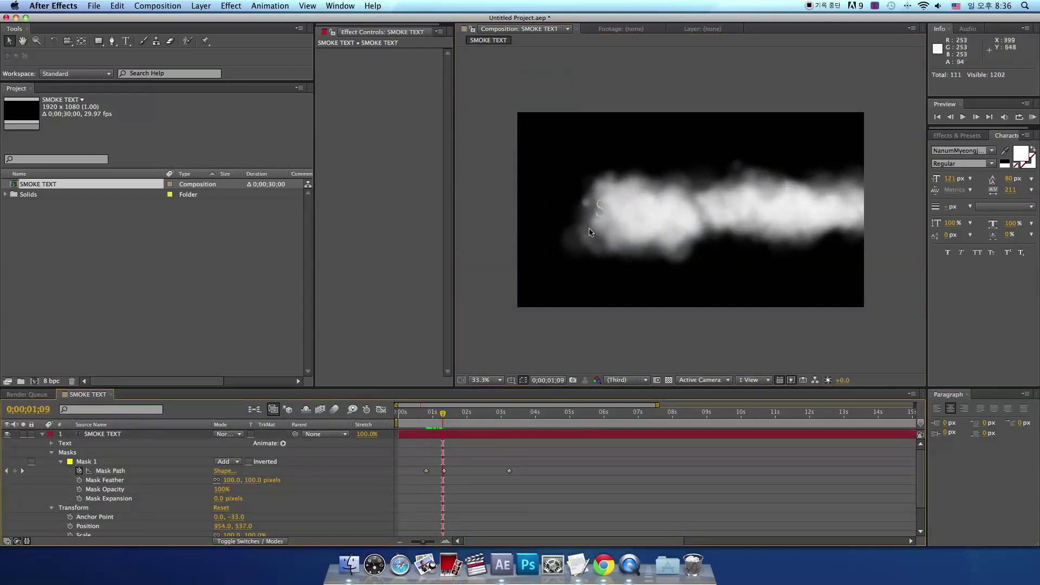
left_click_drag(458, 415, 510, 419)
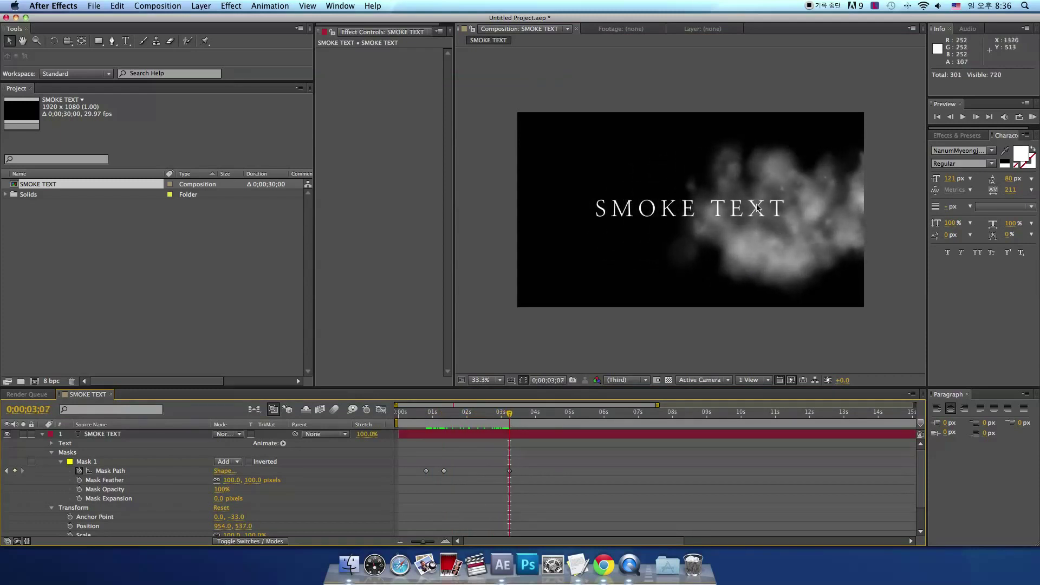
left_click_drag(506, 414, 382, 415)
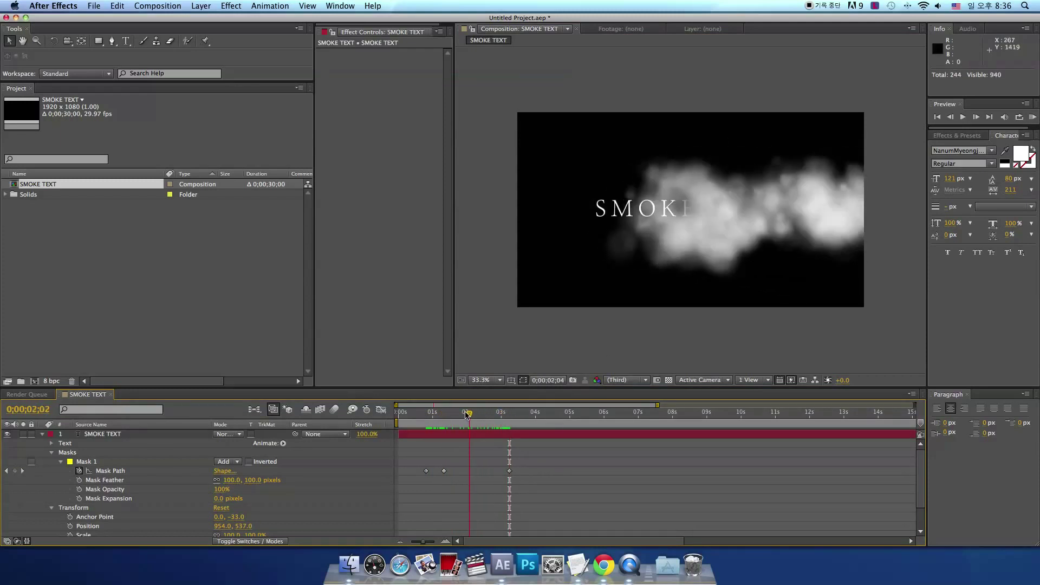
left_click(484, 342)
key("space")
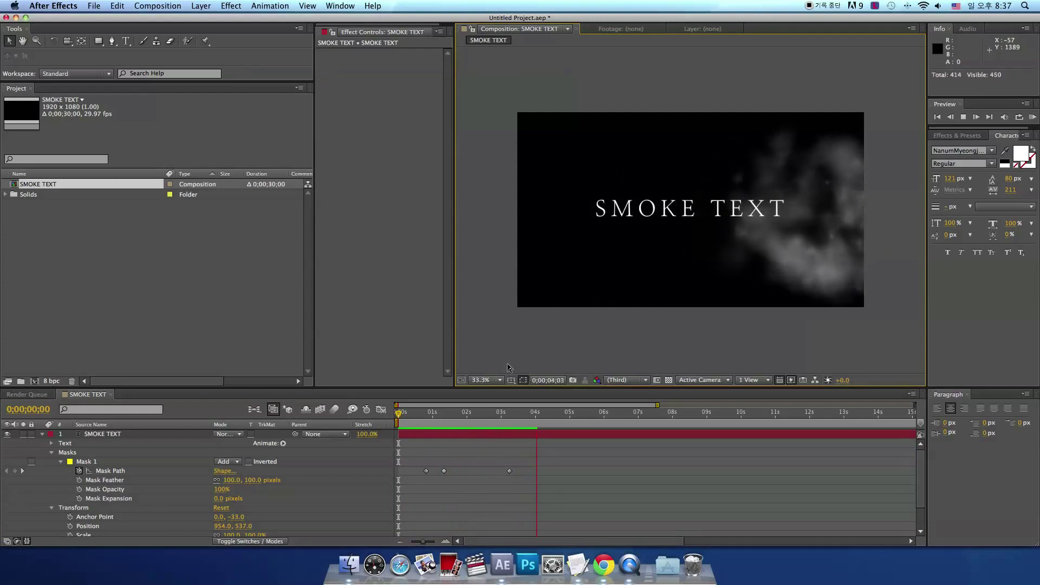
left_click_drag(519, 415, 453, 422)
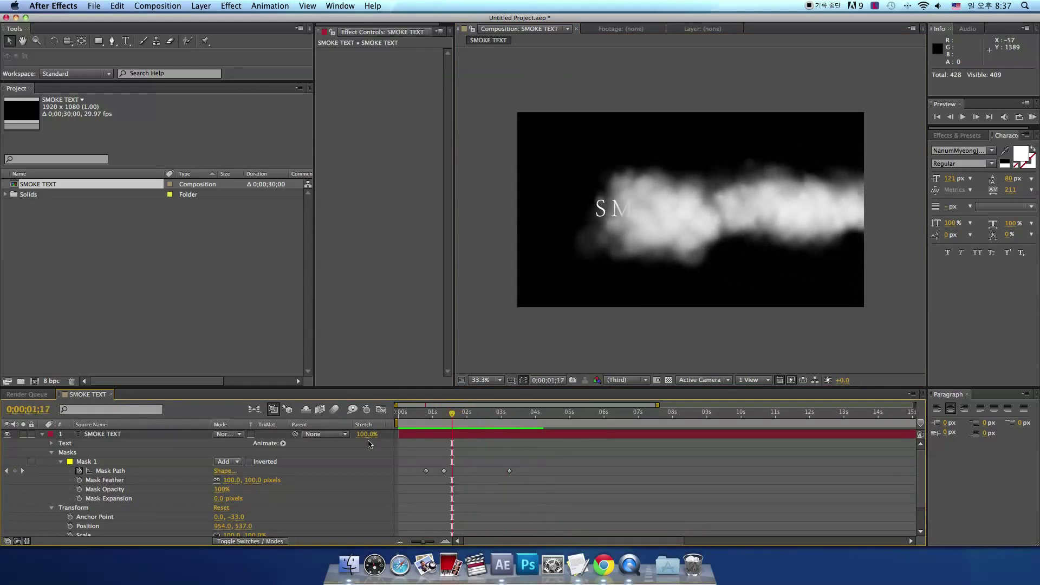
On Black Solid 1, set Particular's Emitter Position Z to -630
left_click(43, 434)
left_click(100, 444)
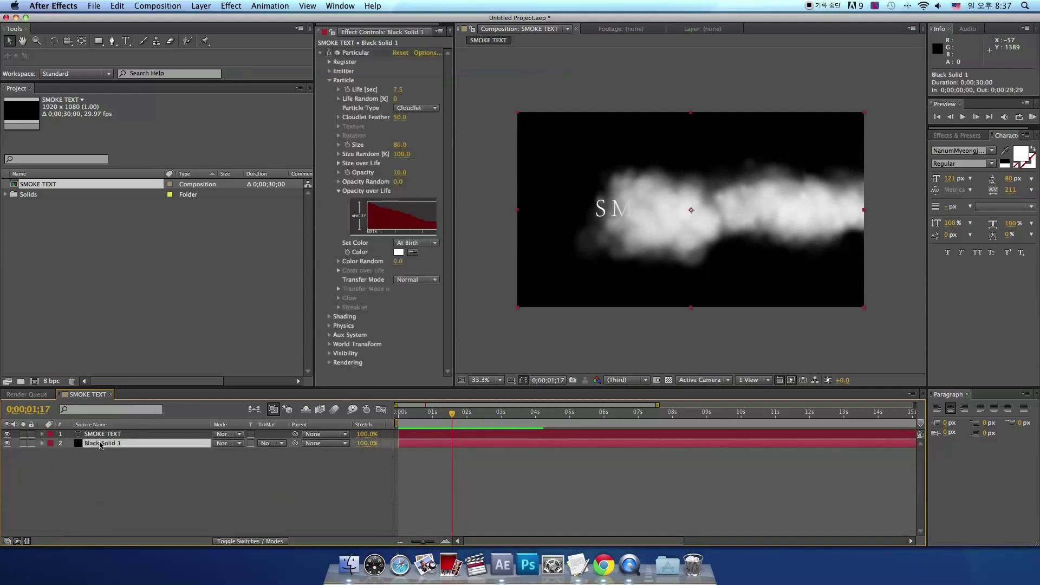
left_click(330, 80)
left_click(328, 71)
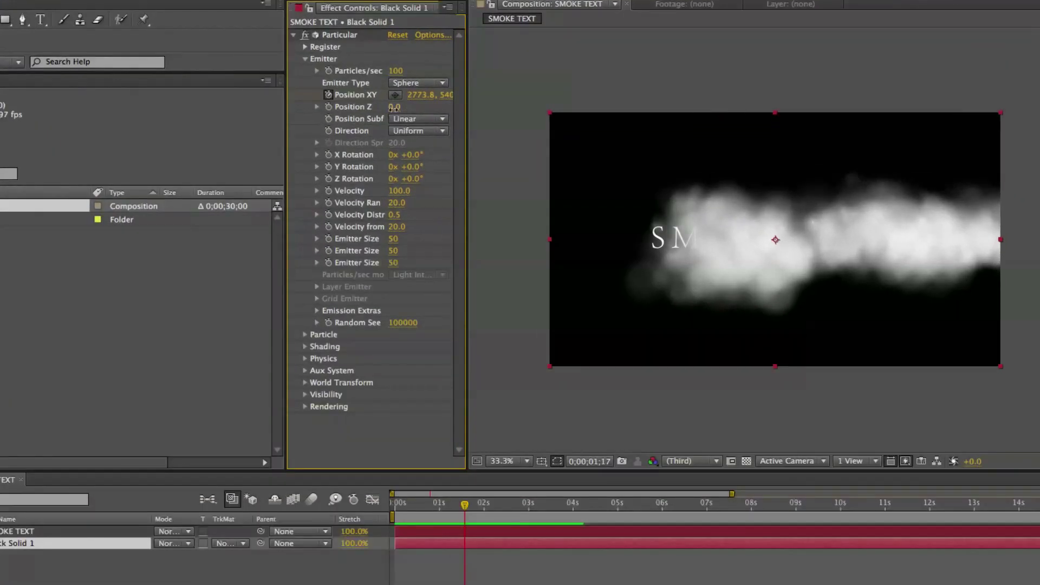
left_click_drag(394, 108, 351, 114)
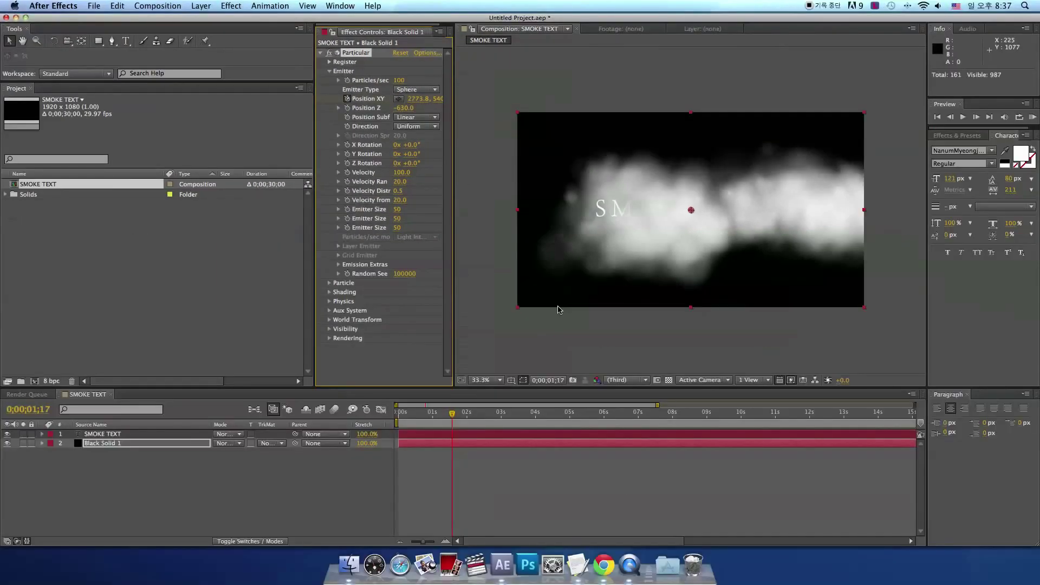
Set the emitter Position XY to 0.0, 540.0 and preview the smoke from the start
left_click(495, 490)
left_click_drag(451, 413, 399, 413)
left_click(482, 356)
key("space")
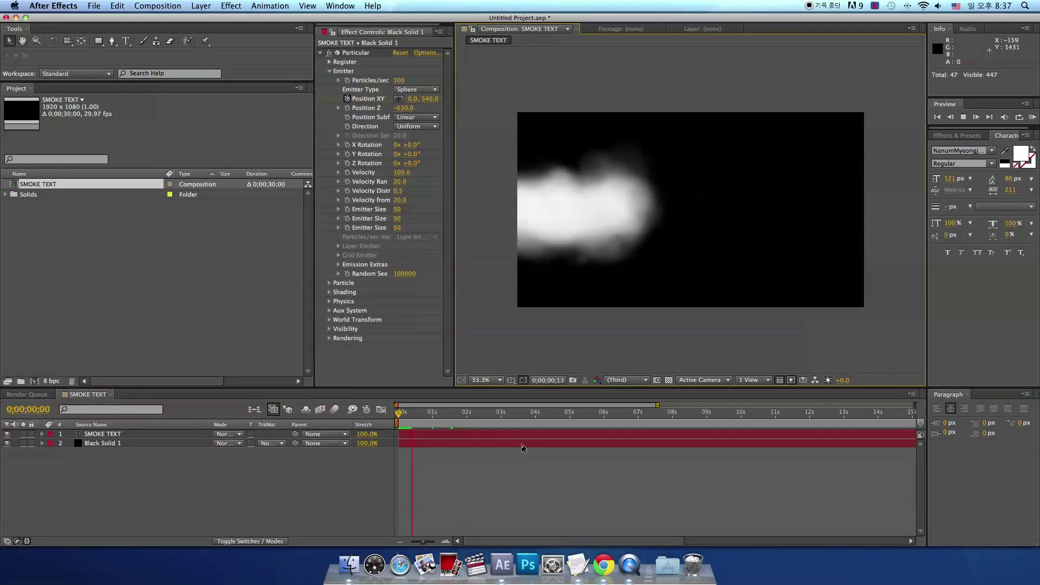